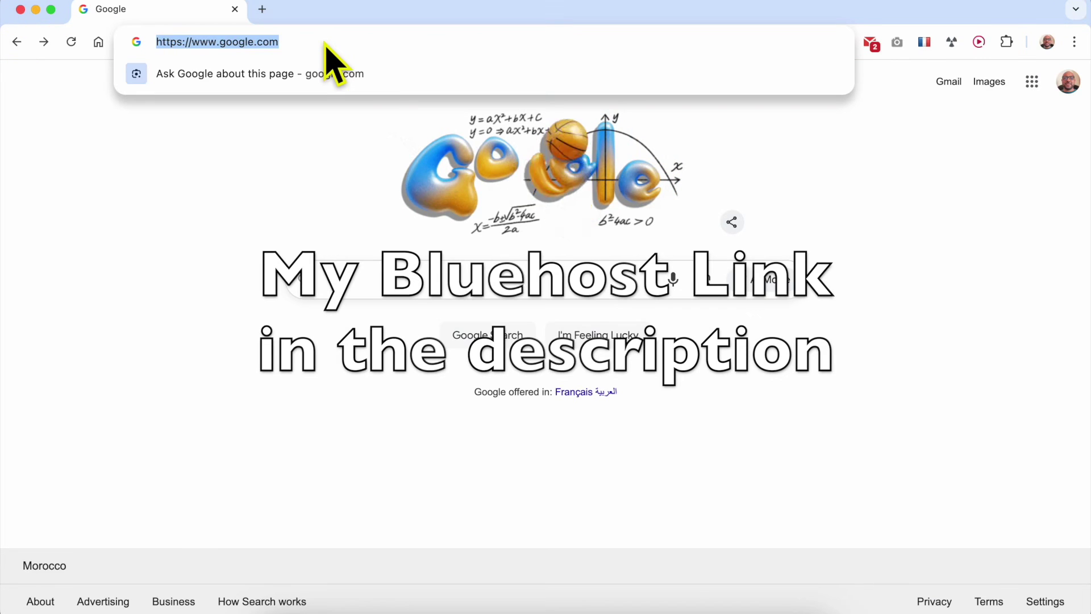
Go forward from the Google start page to the Bluehost web hosting special offer page.
left_click(46, 43)
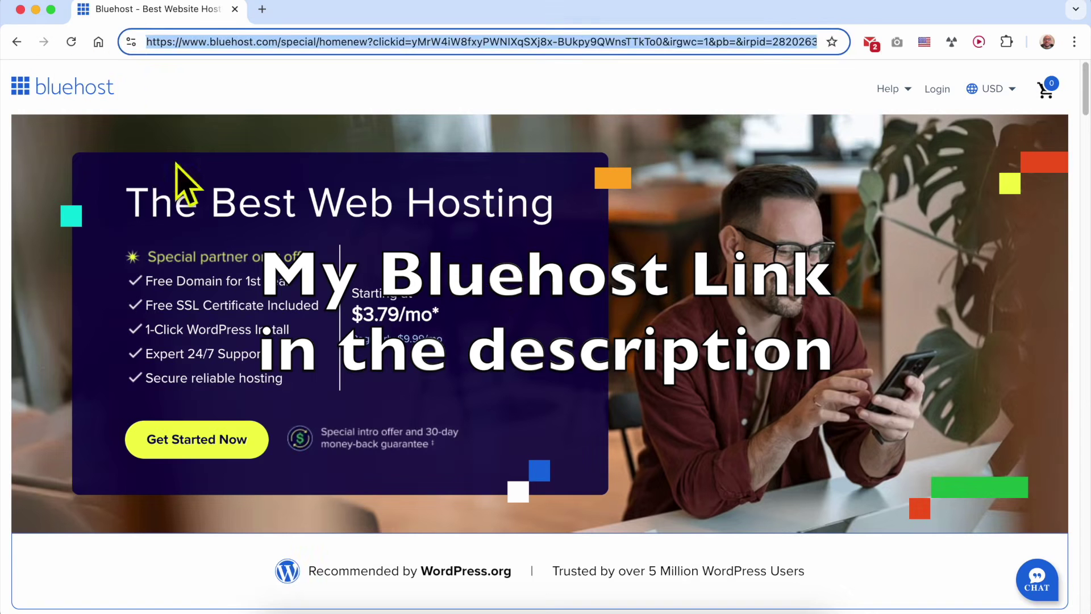
Highlight 'The Best Web Hosting' heading, then scroll to the Starter, Business and eCommerce Essentials plans.
left_click_drag(126, 204, 557, 208)
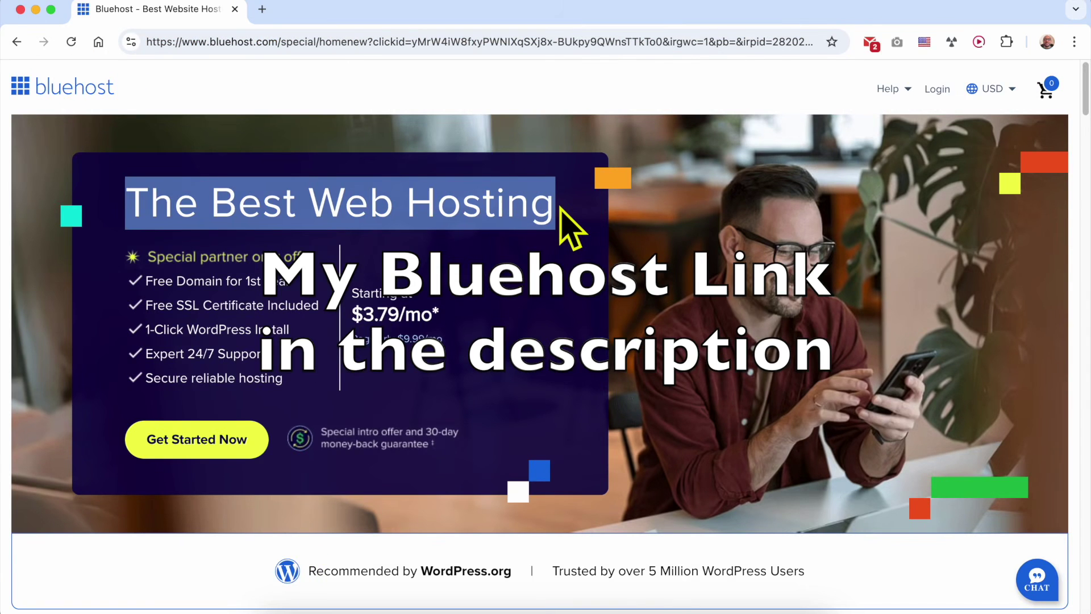
left_click(560, 208)
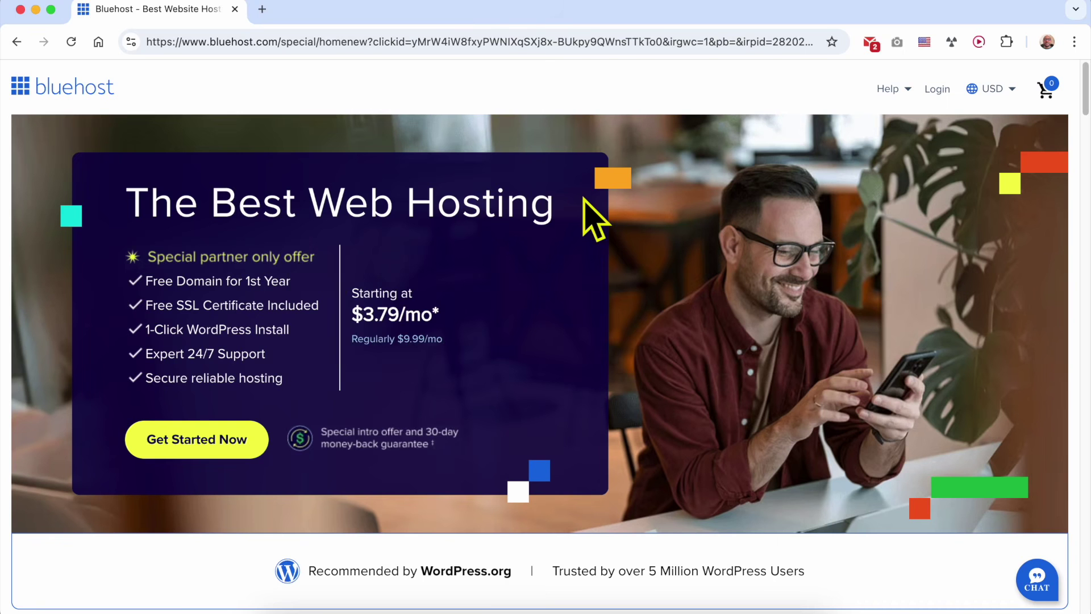
scroll(586, 216, "down", 14)
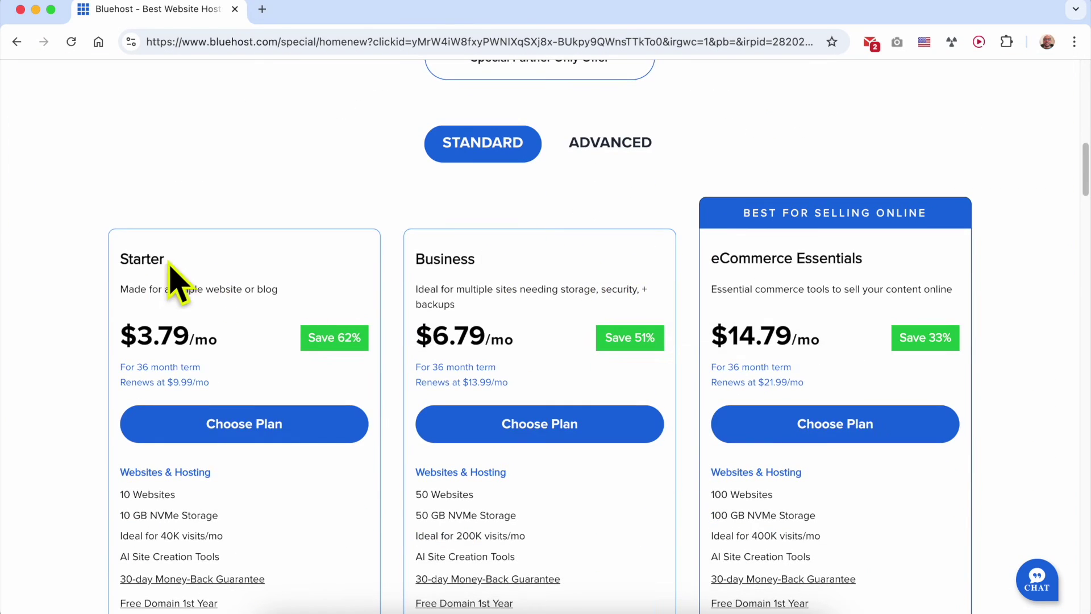
left_click_drag(118, 257, 237, 280)
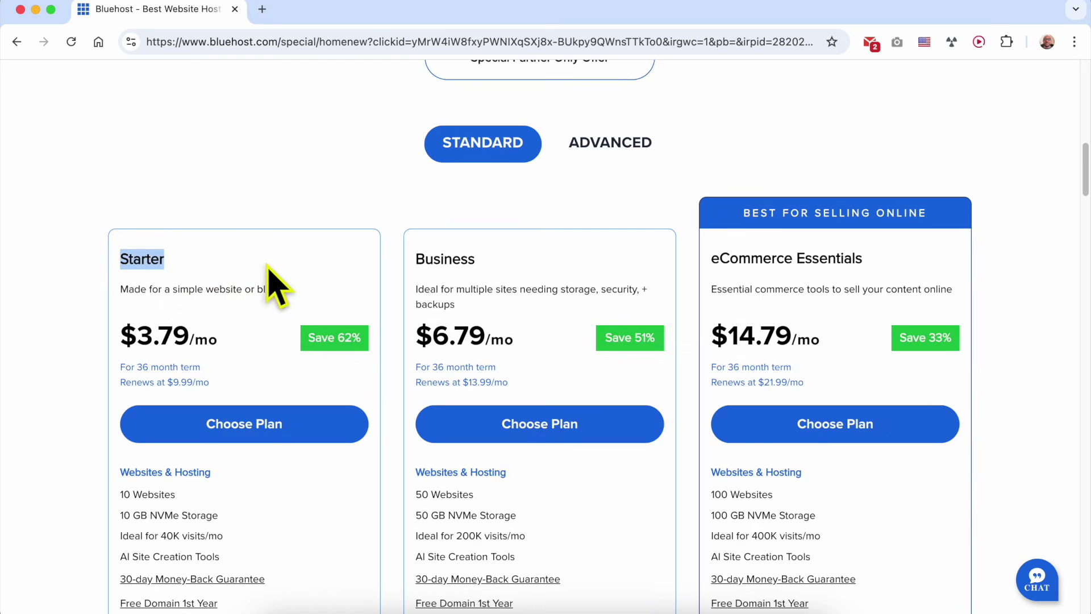
left_click_drag(368, 287, 463, 253)
left_click(548, 267)
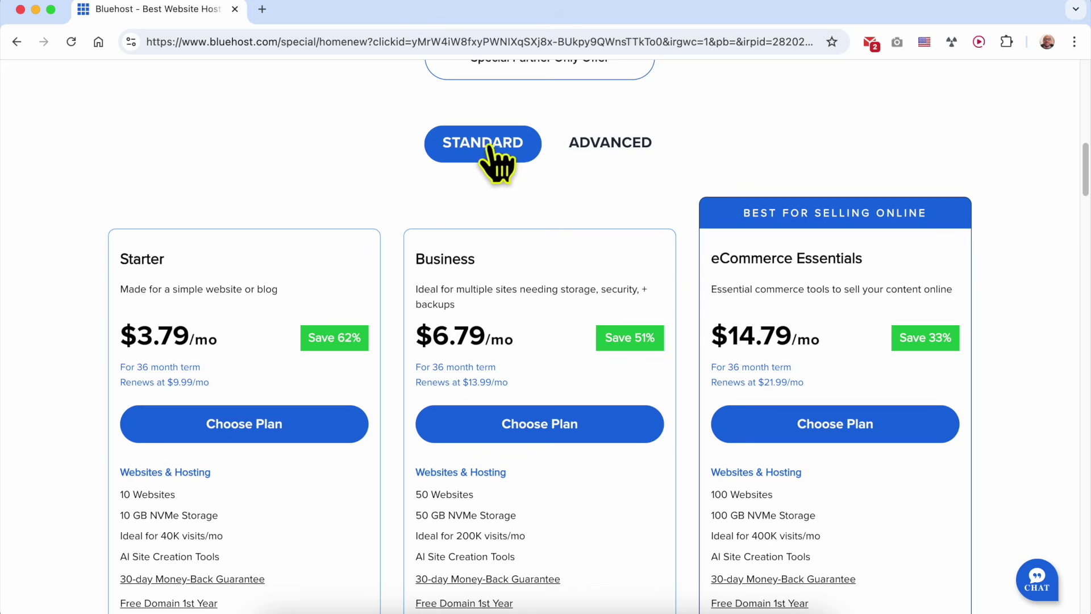
left_click(605, 151)
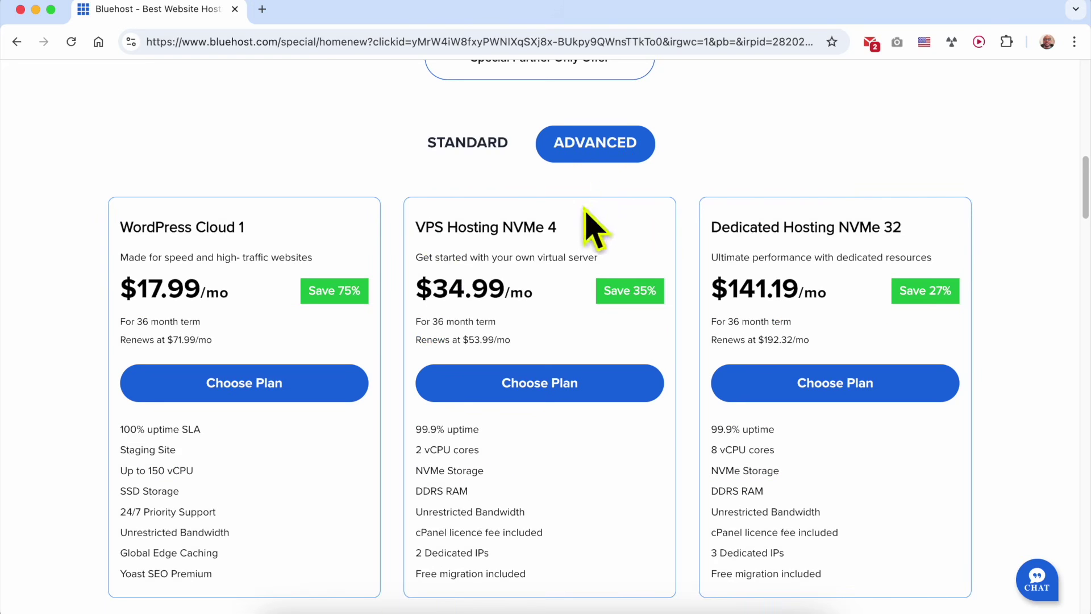
left_click_drag(415, 227, 466, 226)
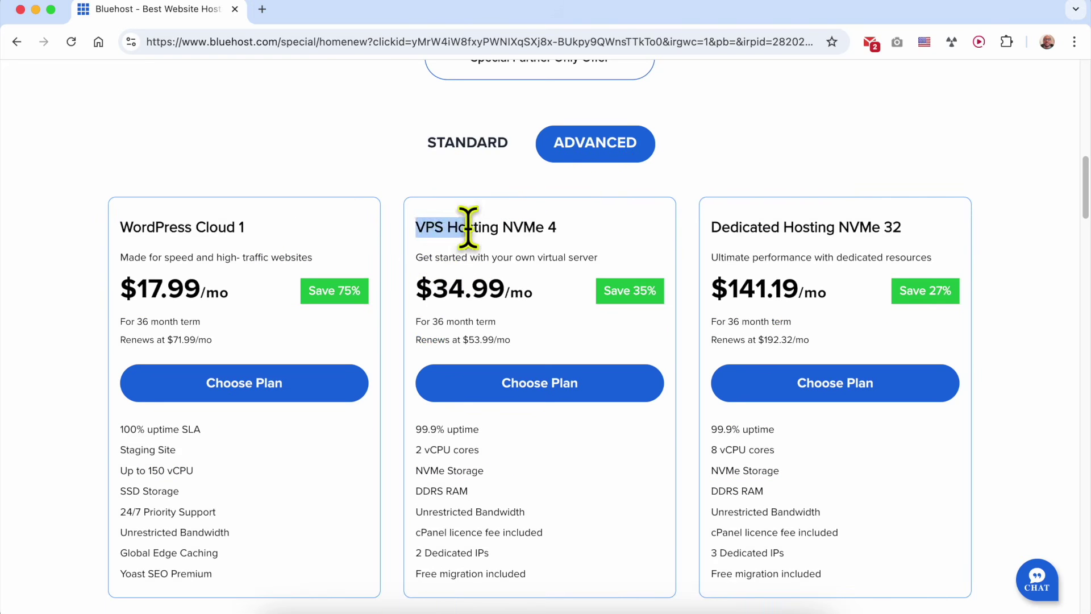
left_click(436, 150)
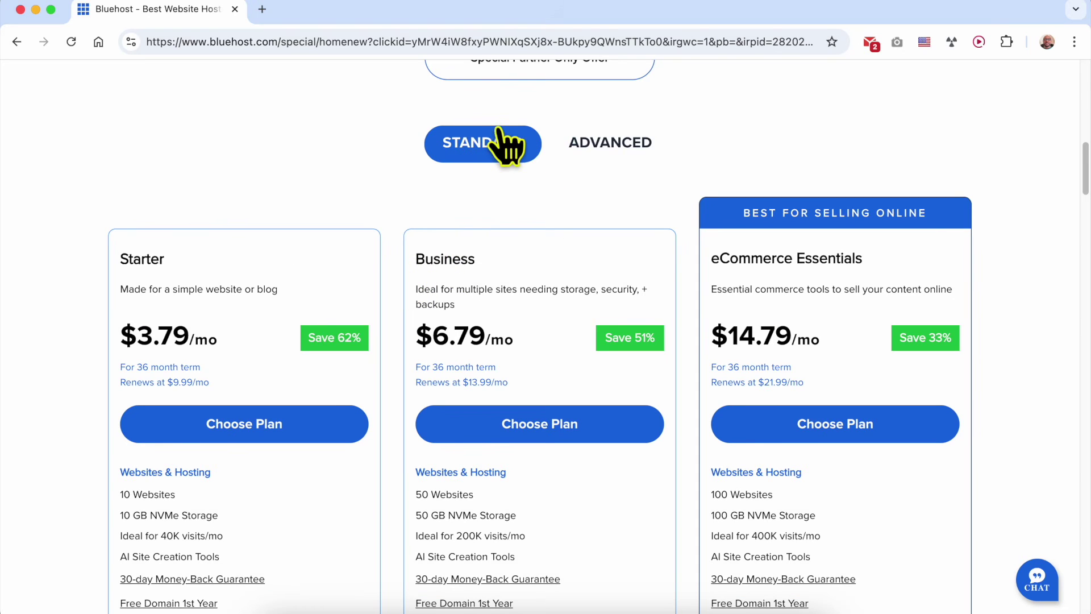
scroll(402, 237, "down", 2)
double_click(138, 175)
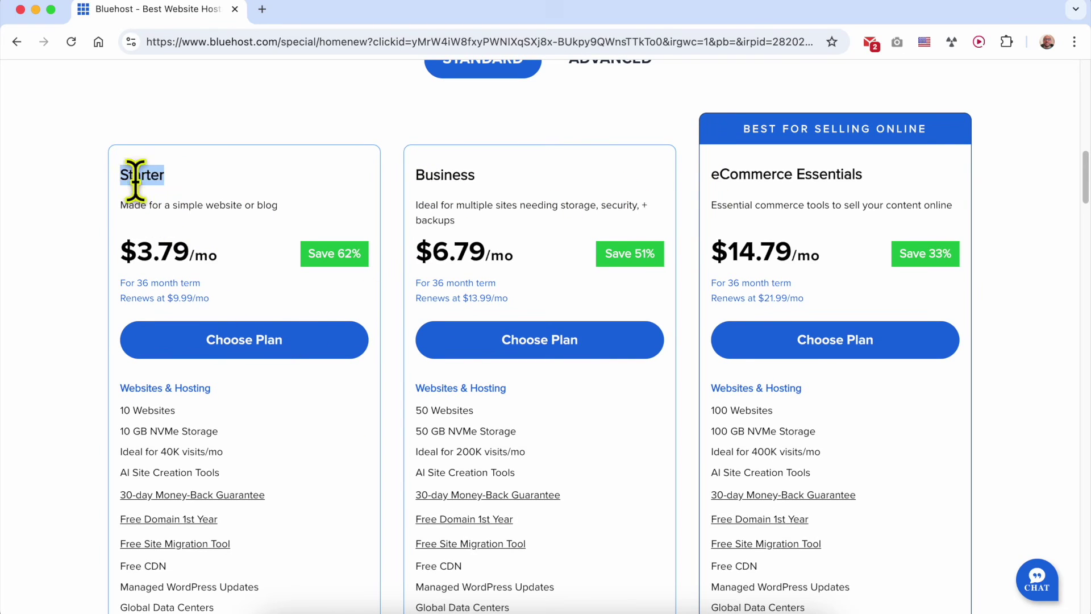
triple_click(152, 410)
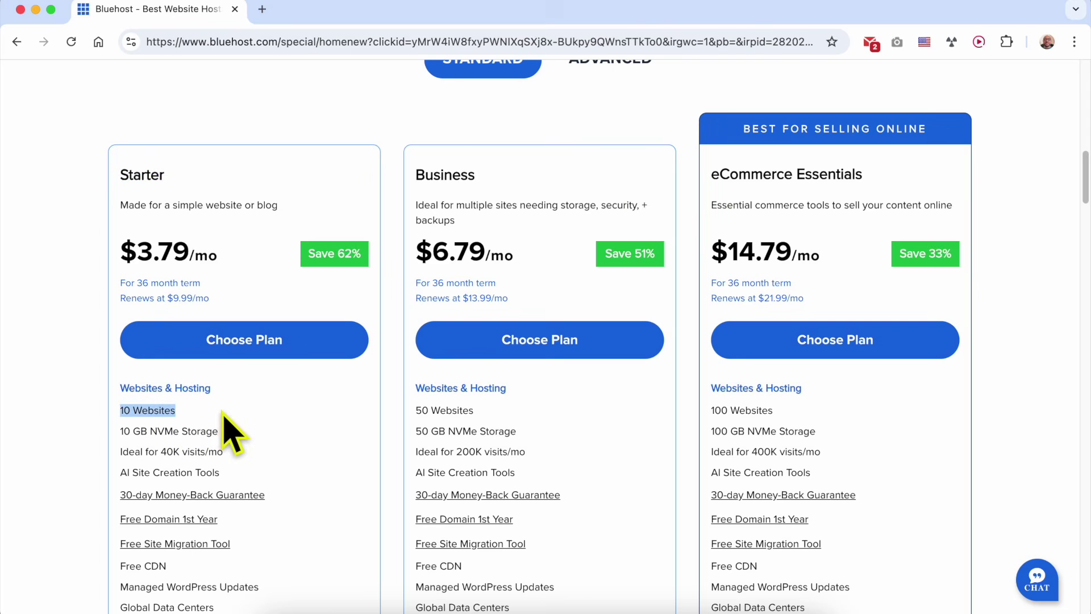
triple_click(134, 430)
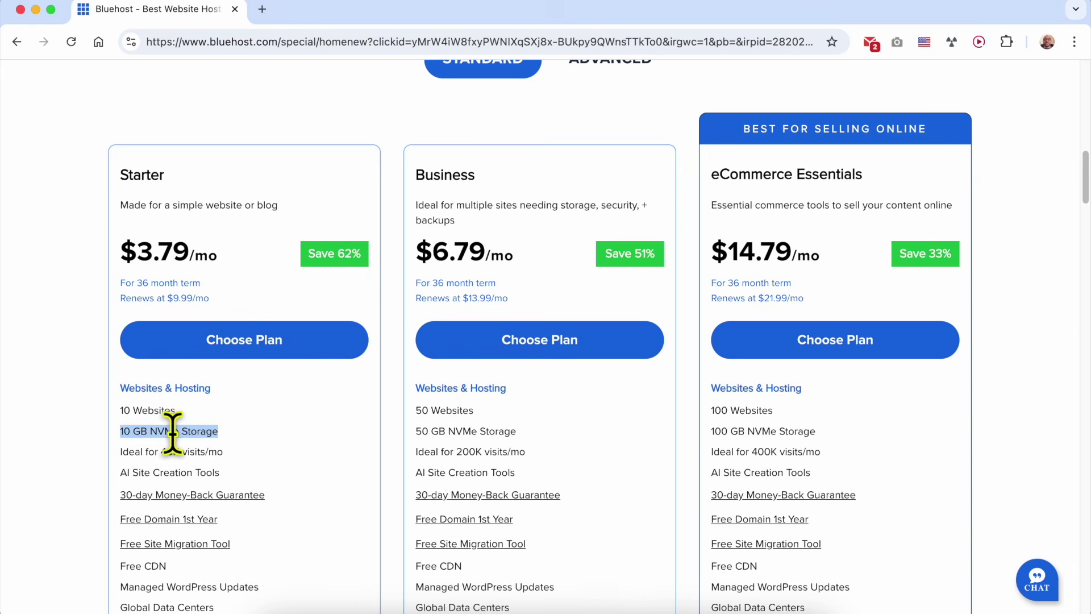
triple_click(164, 428)
scroll(256, 438, "down", 3)
left_click(130, 315)
triple_click(130, 315)
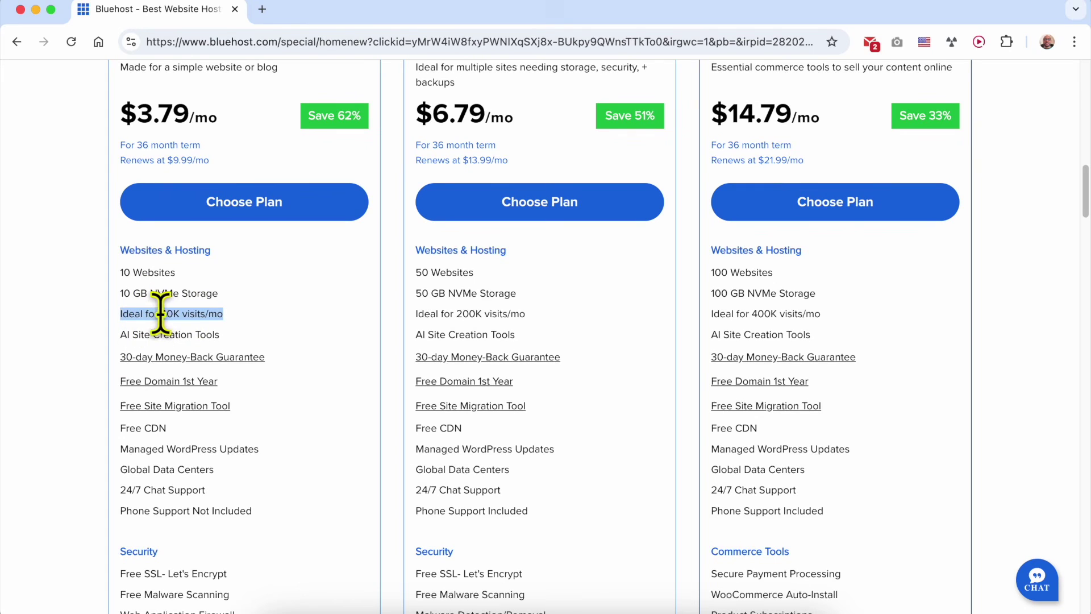
left_click(248, 315)
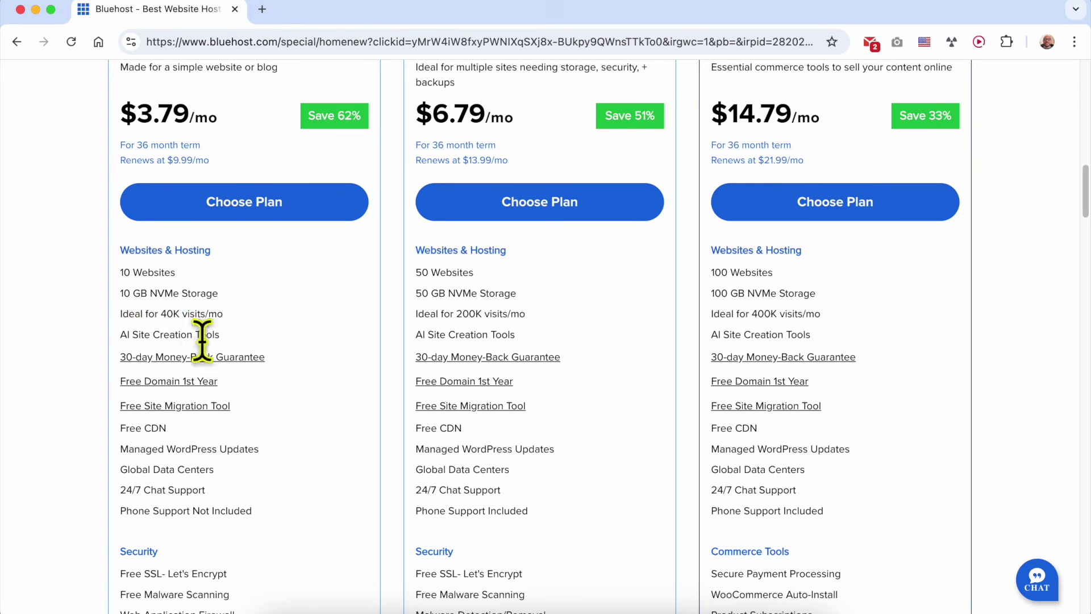
left_click_drag(120, 335, 224, 338)
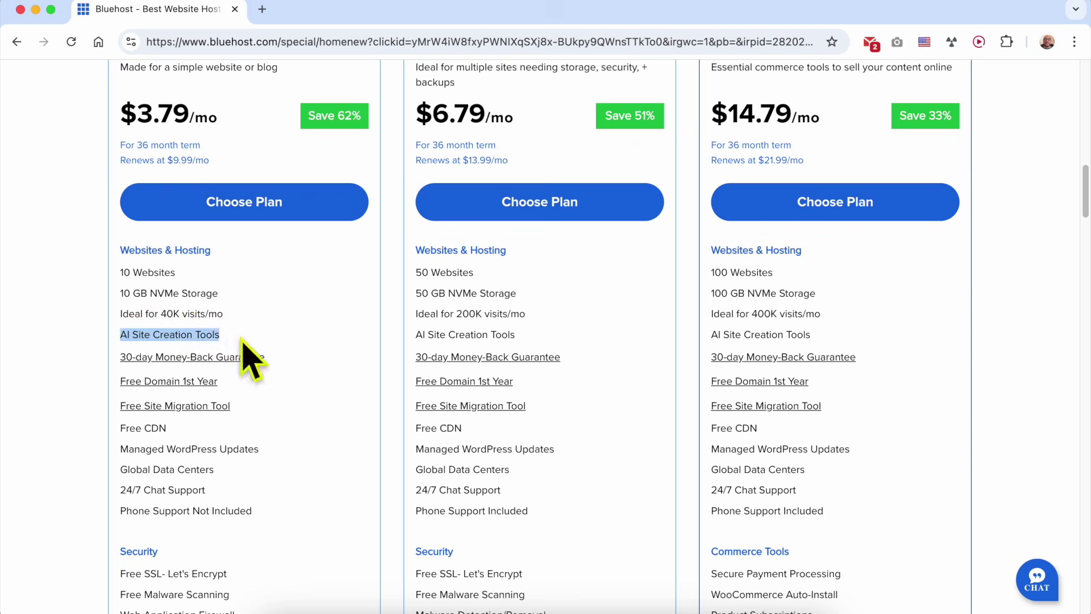
triple_click(156, 332)
triple_click(295, 360)
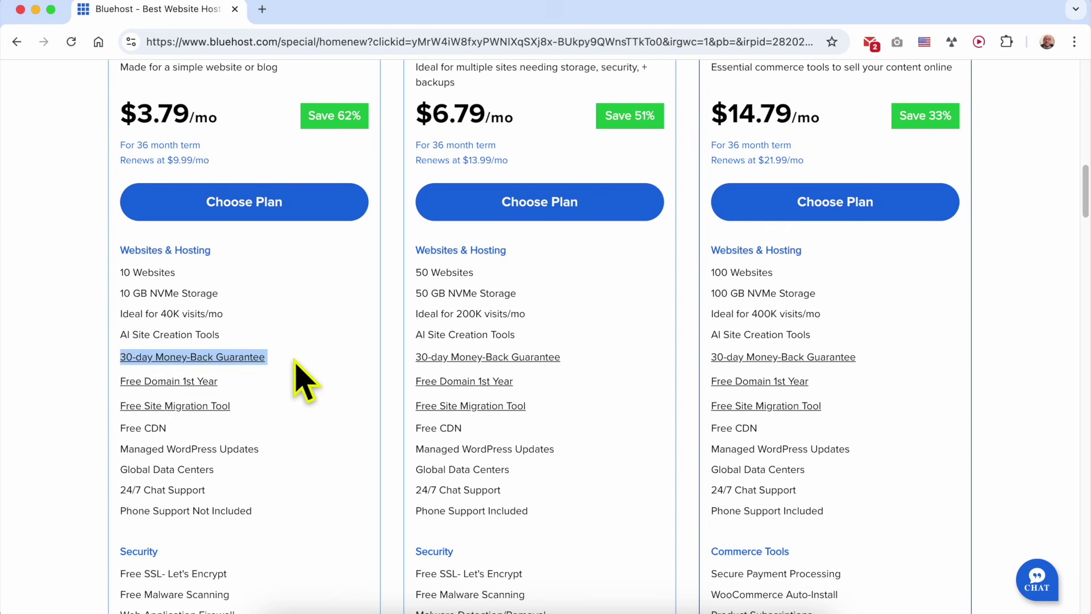
left_click(295, 375)
left_click_drag(229, 380, 122, 382)
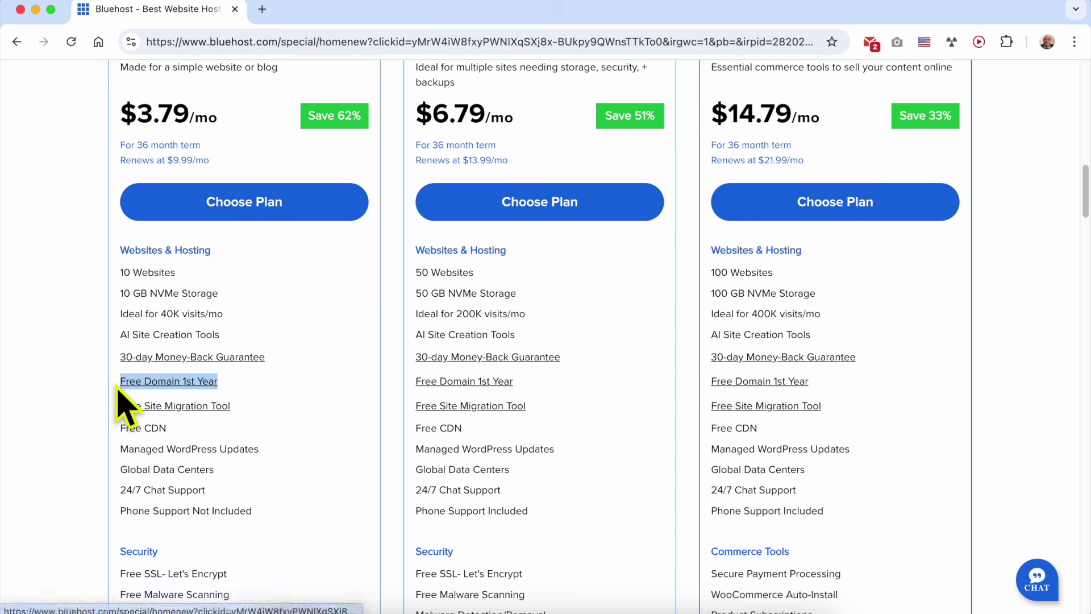
left_click(249, 383)
left_click_drag(261, 406, 122, 405)
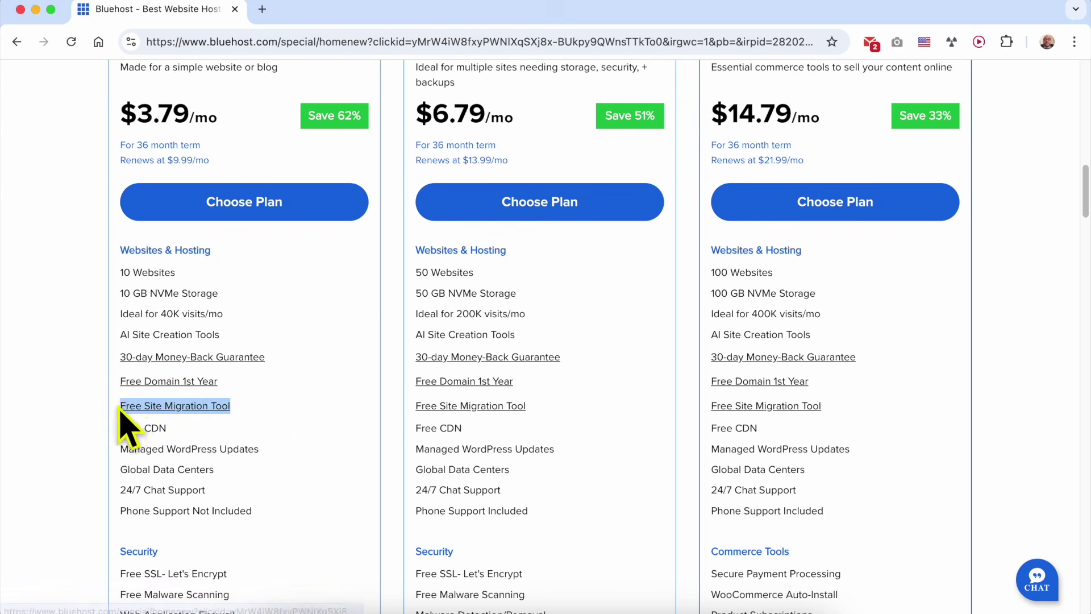
left_click(195, 408)
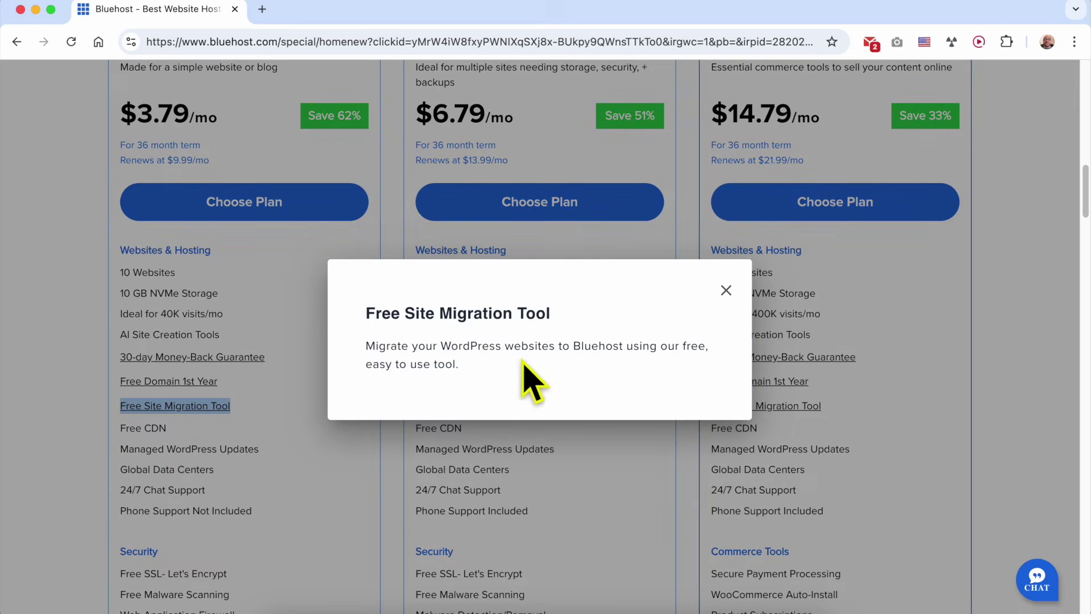
left_click(725, 291)
scroll(187, 421, "down", 3)
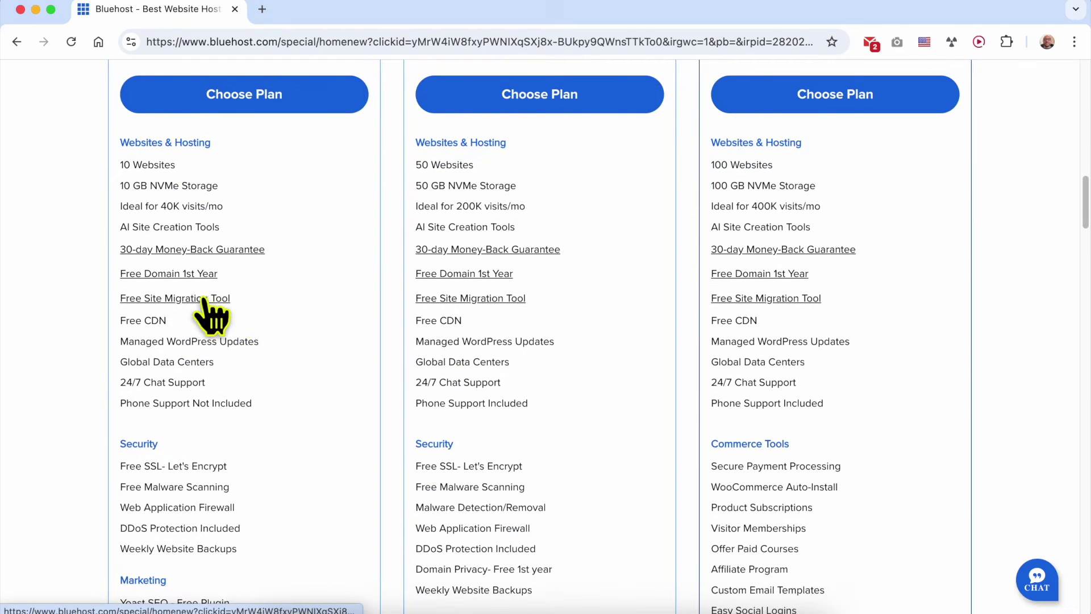
left_click(145, 320)
double_click(158, 320)
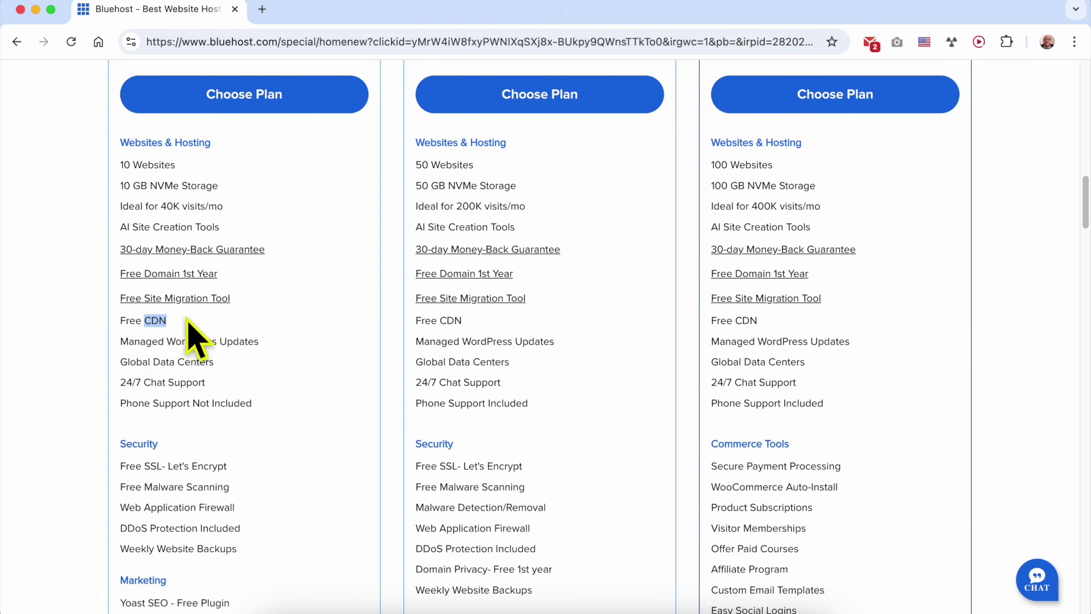
left_click(235, 322)
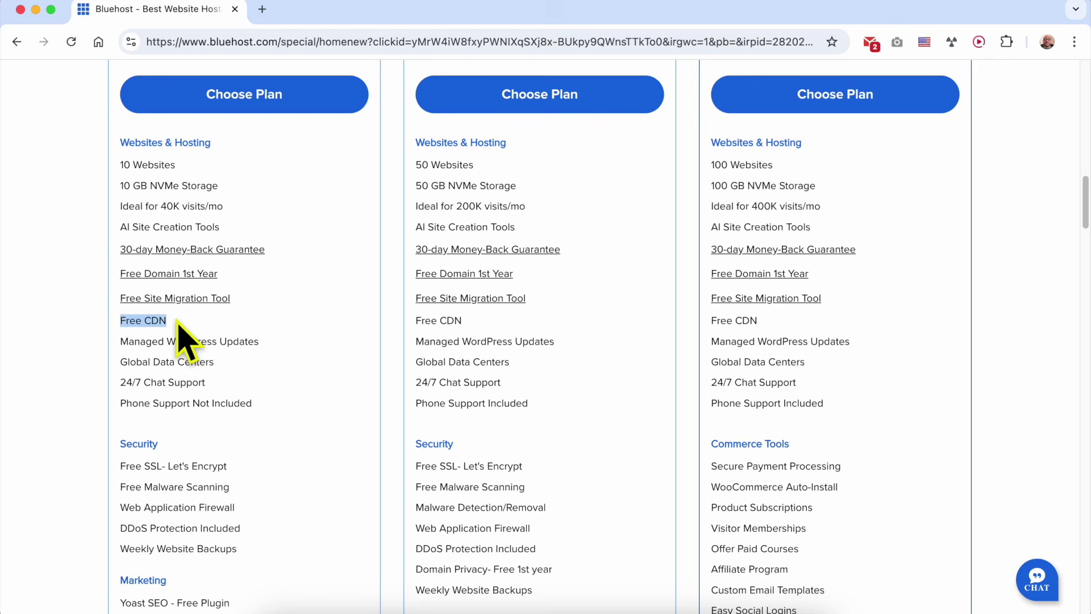
left_click(283, 322)
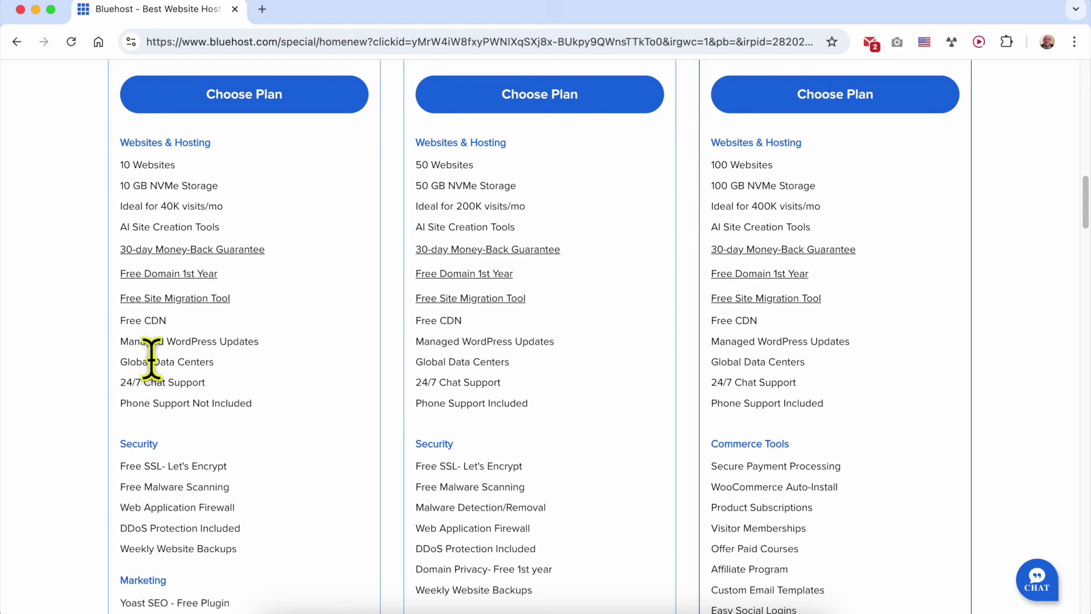
triple_click(146, 382)
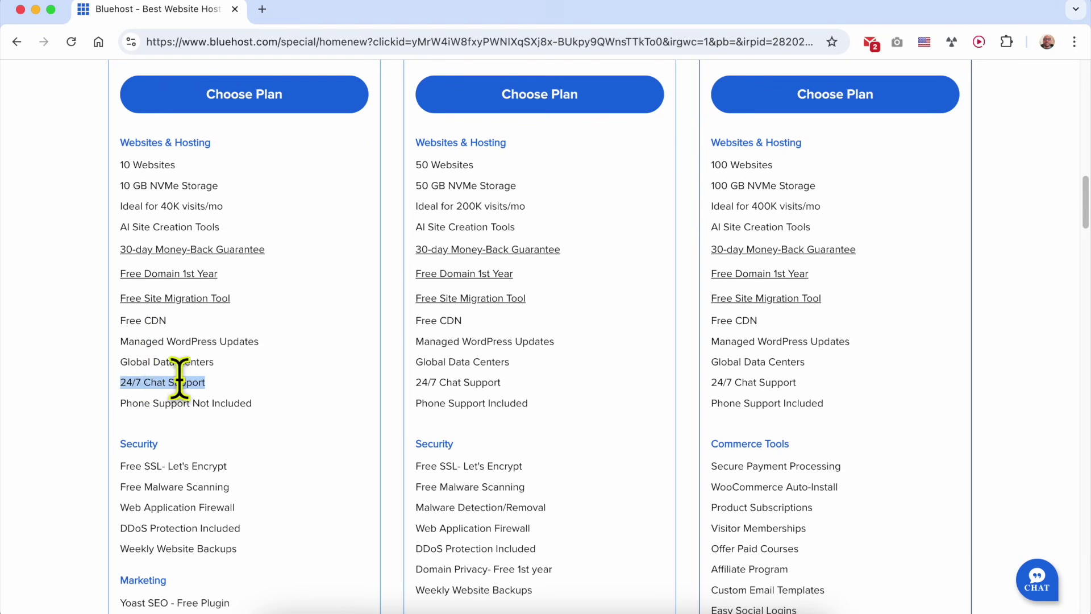
left_click(306, 401)
scroll(261, 418, "down", 3)
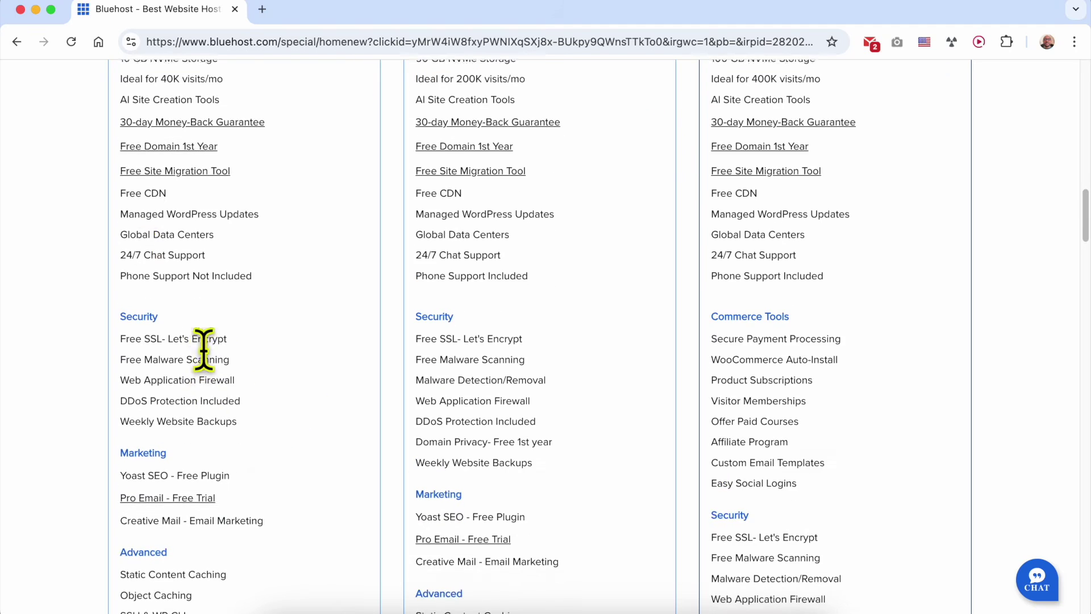
scroll(201, 358, "down", 1)
left_click_drag(186, 252, 285, 246)
left_click(286, 246)
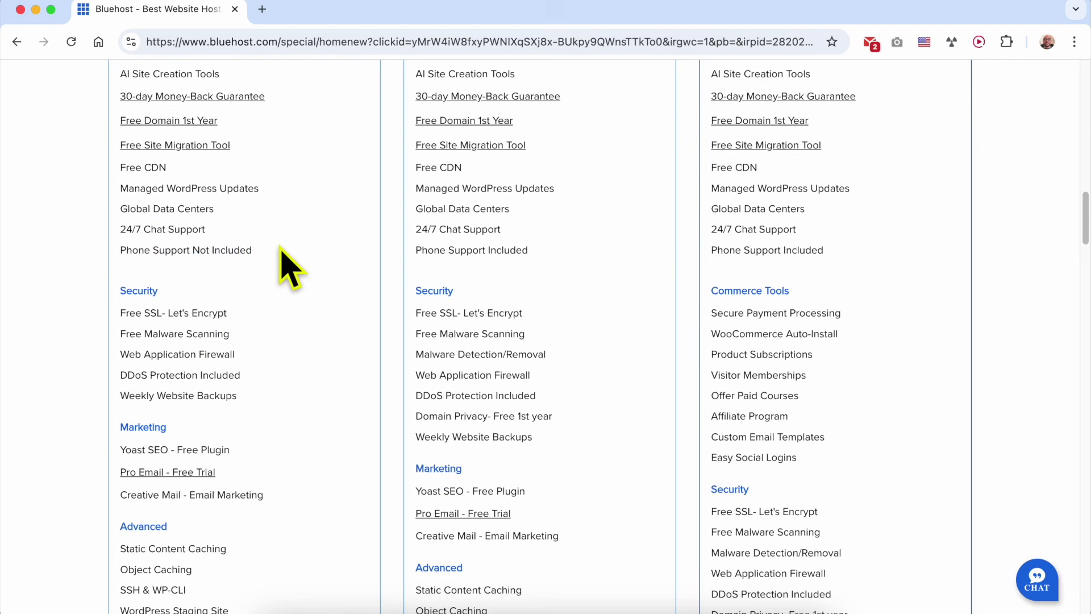
scroll(275, 295, "down", 3)
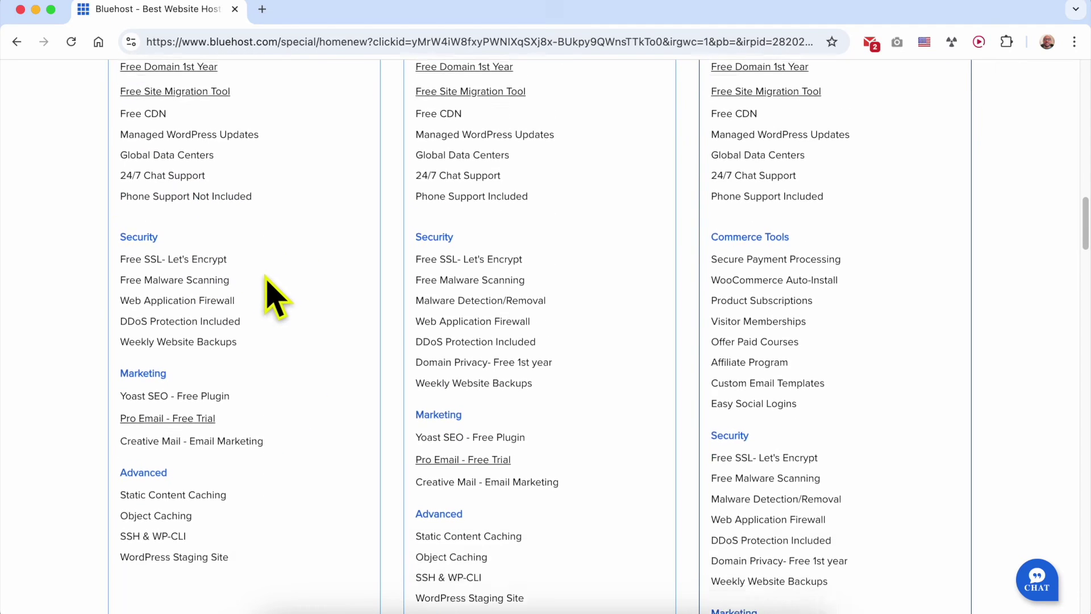
triple_click(187, 223)
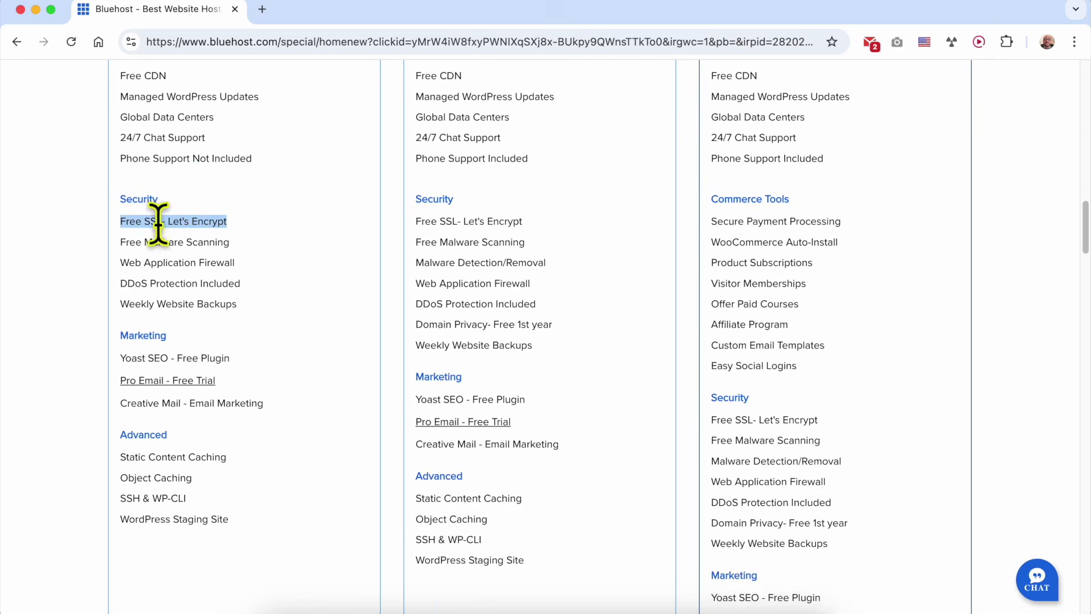
left_click(251, 222)
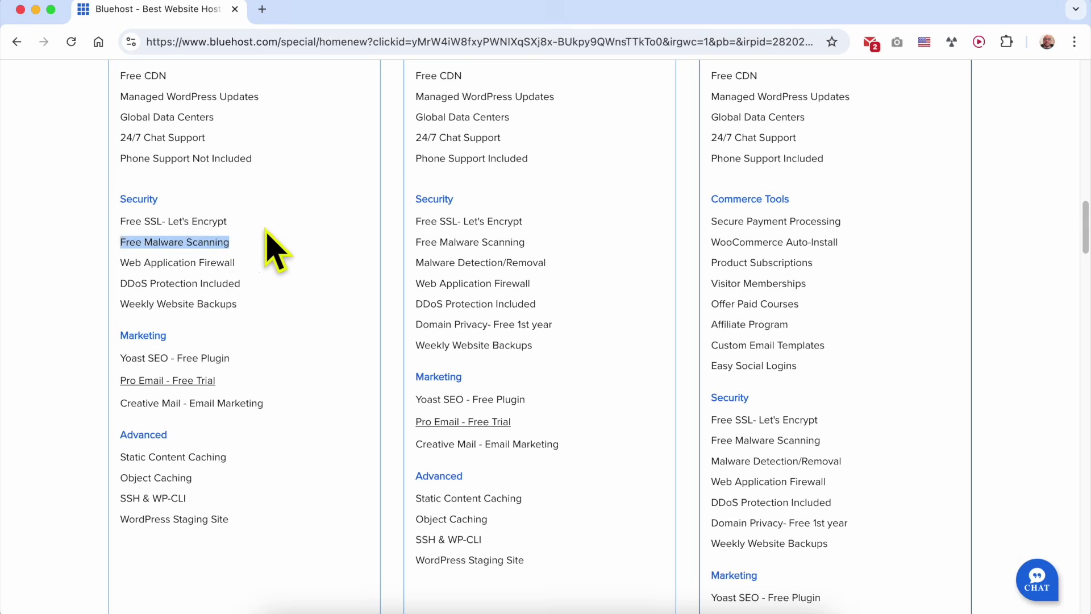
triple_click(178, 283)
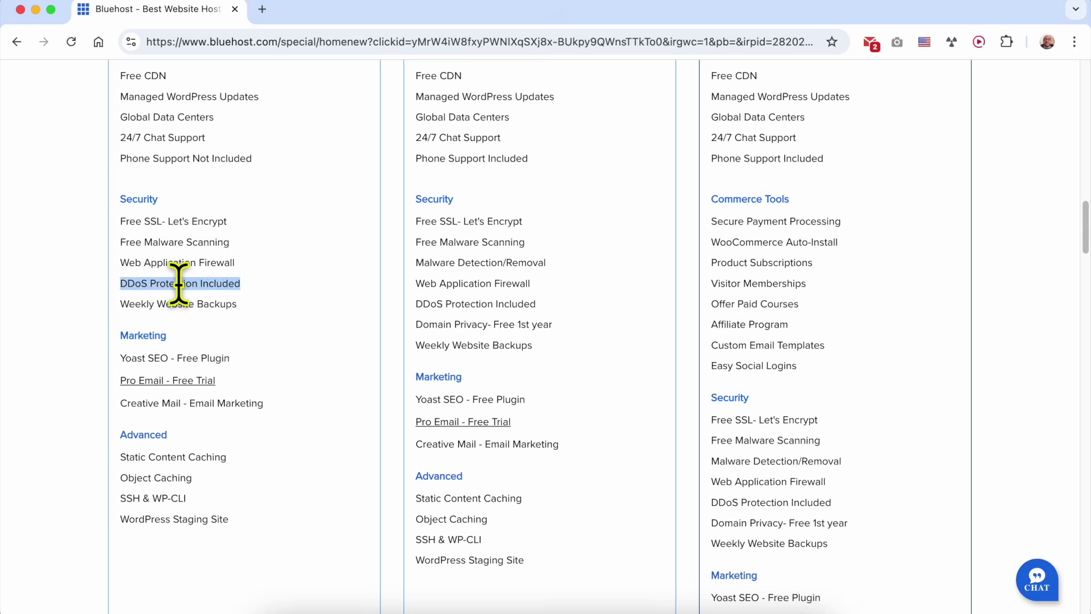
double_click(175, 304)
triple_click(175, 303)
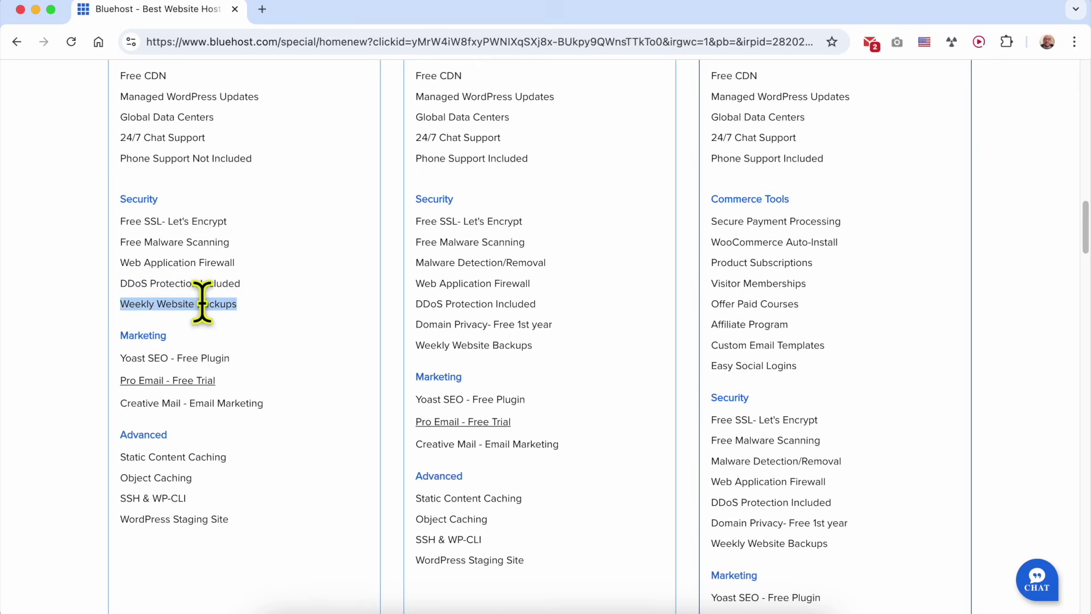
left_click(275, 321)
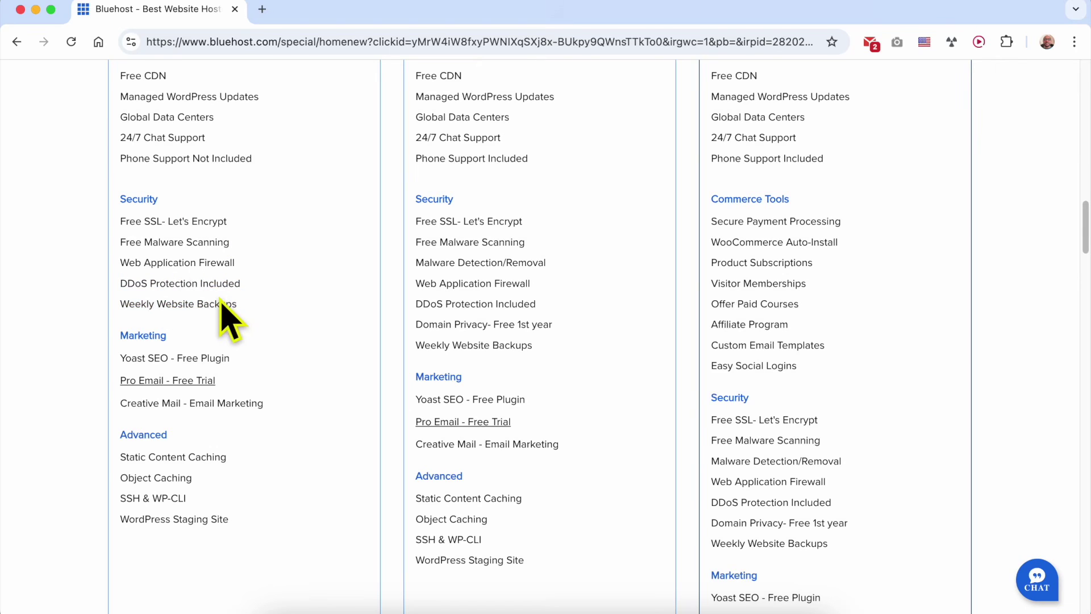
triple_click(215, 296)
left_click(277, 322)
triple_click(233, 303)
left_click(256, 312)
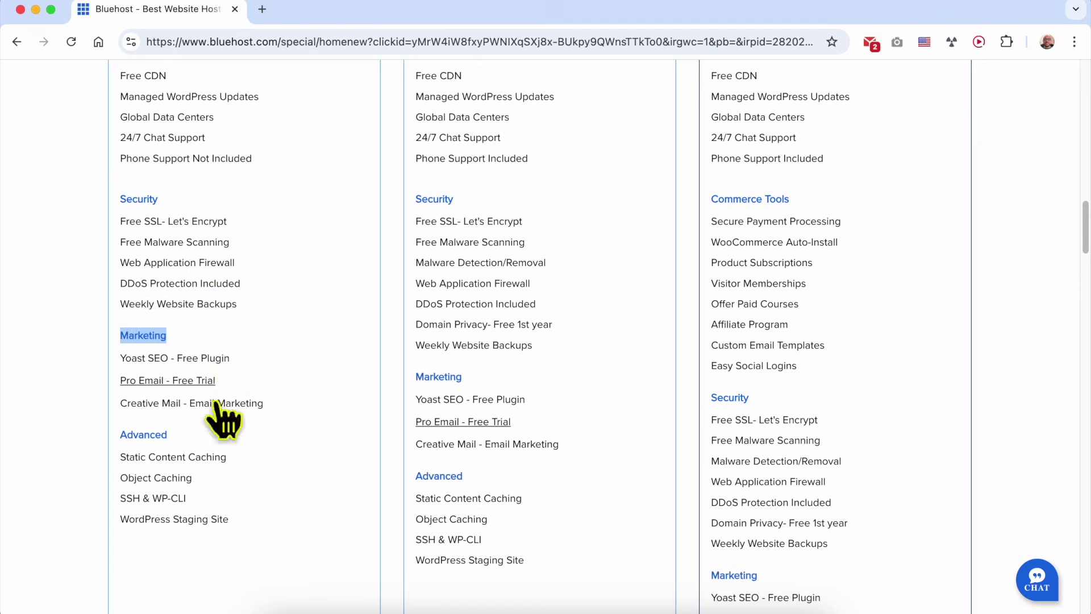
left_click(229, 379)
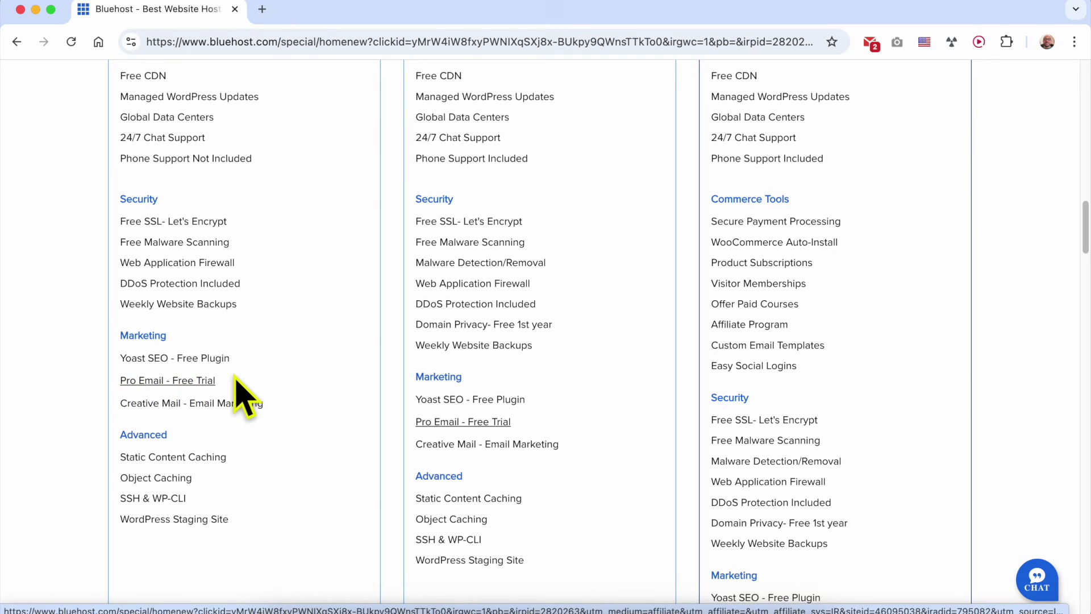
triple_click(236, 382)
left_click(235, 377)
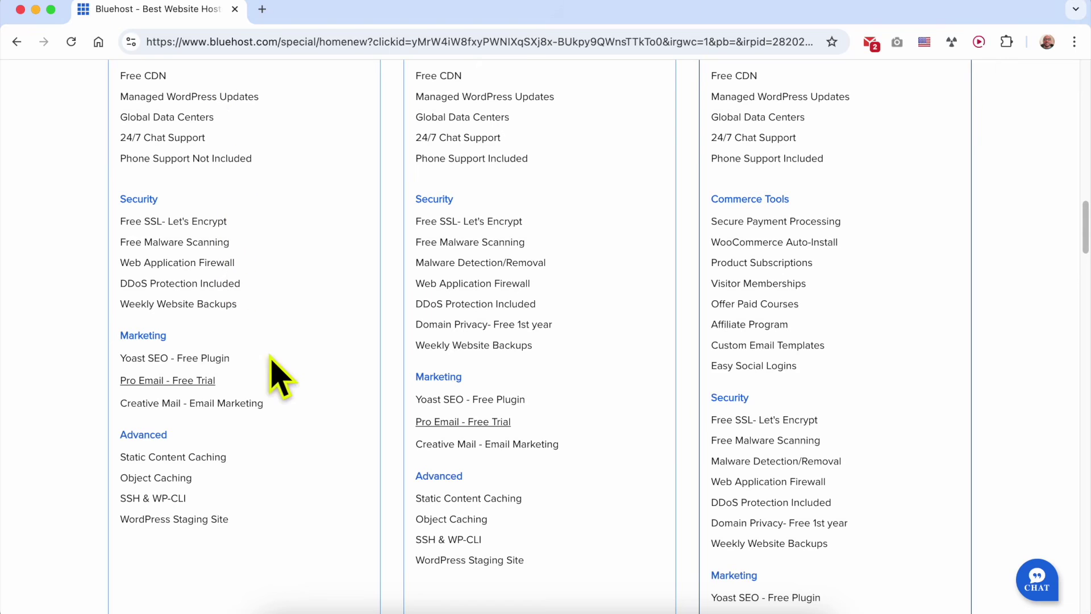
scroll(275, 385, "down", 3)
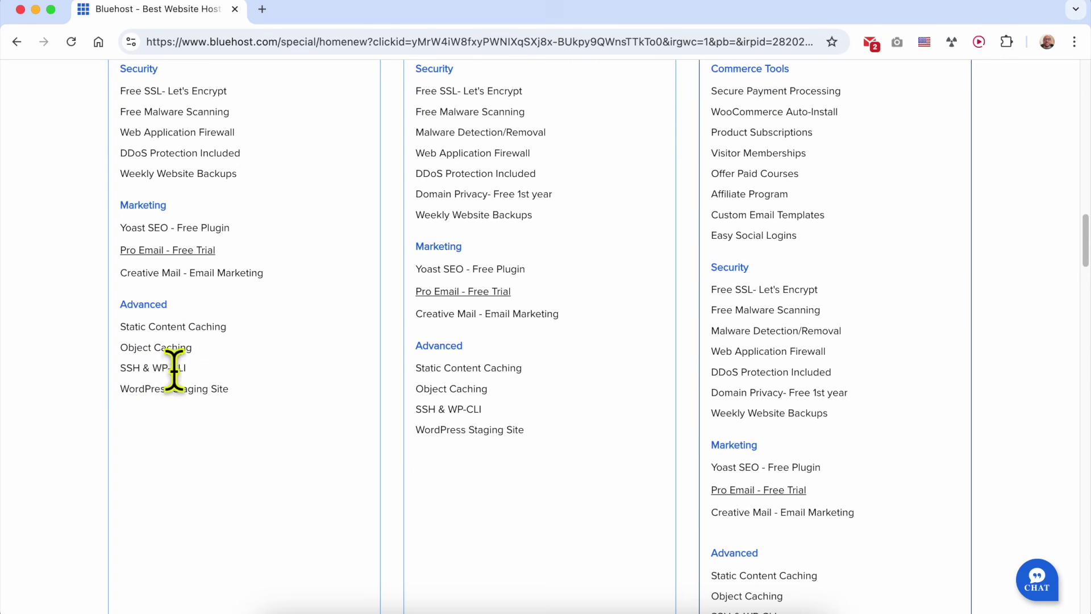
Highlight the WordPress Staging Site feature and scroll back up to the Starter plan card.
left_click(245, 409)
left_click_drag(119, 388, 268, 410)
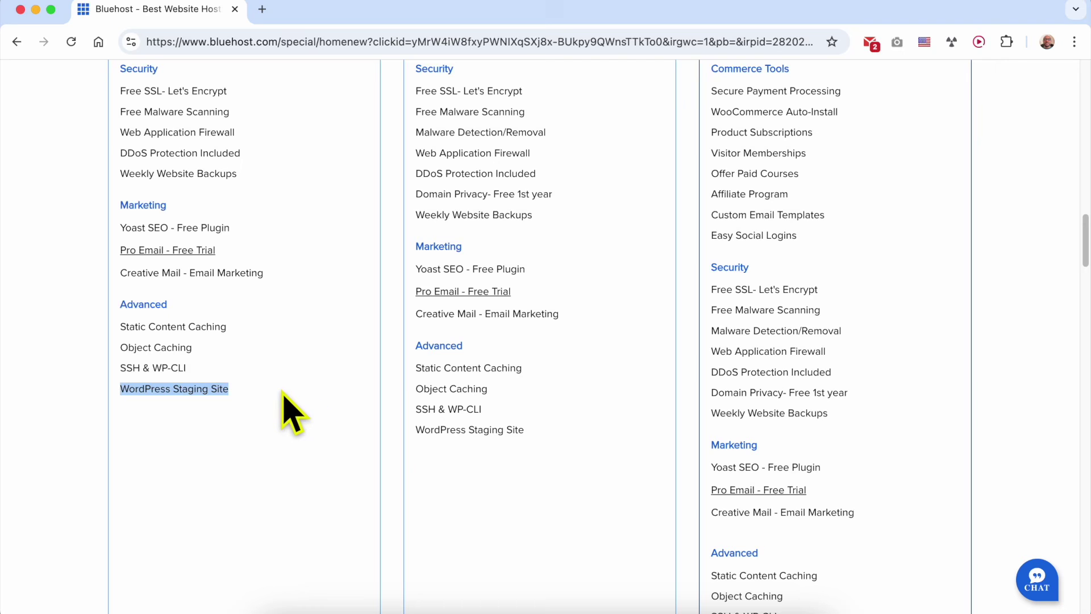
scroll(286, 405, "up", 3)
scroll(293, 414, "up", 10)
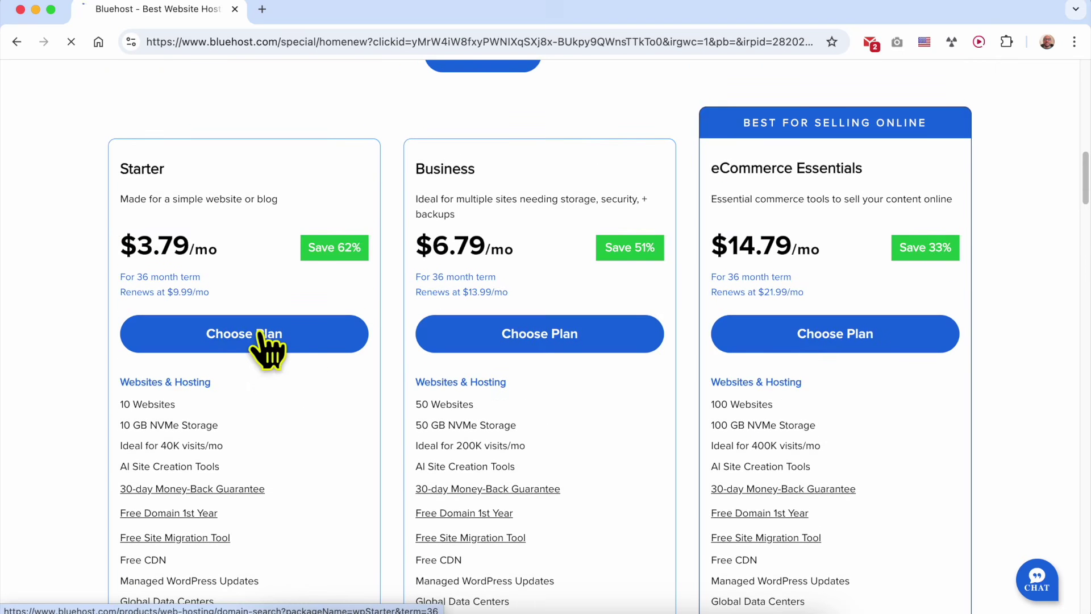
Choose the Starter plan, then tick and untick the option to use an already owned domain.
left_click(262, 337)
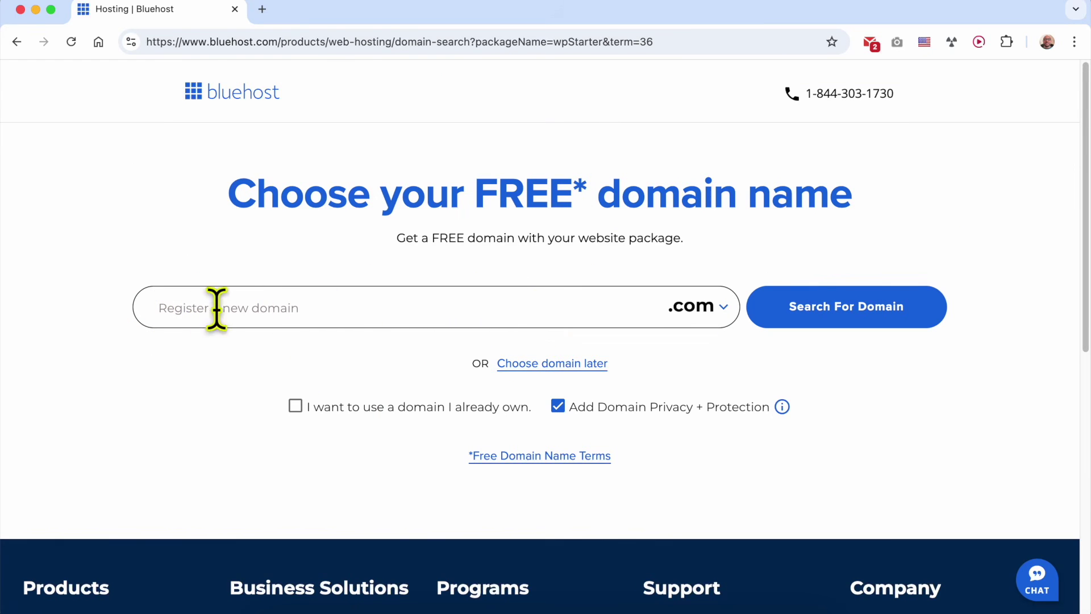
left_click_drag(474, 191, 621, 189)
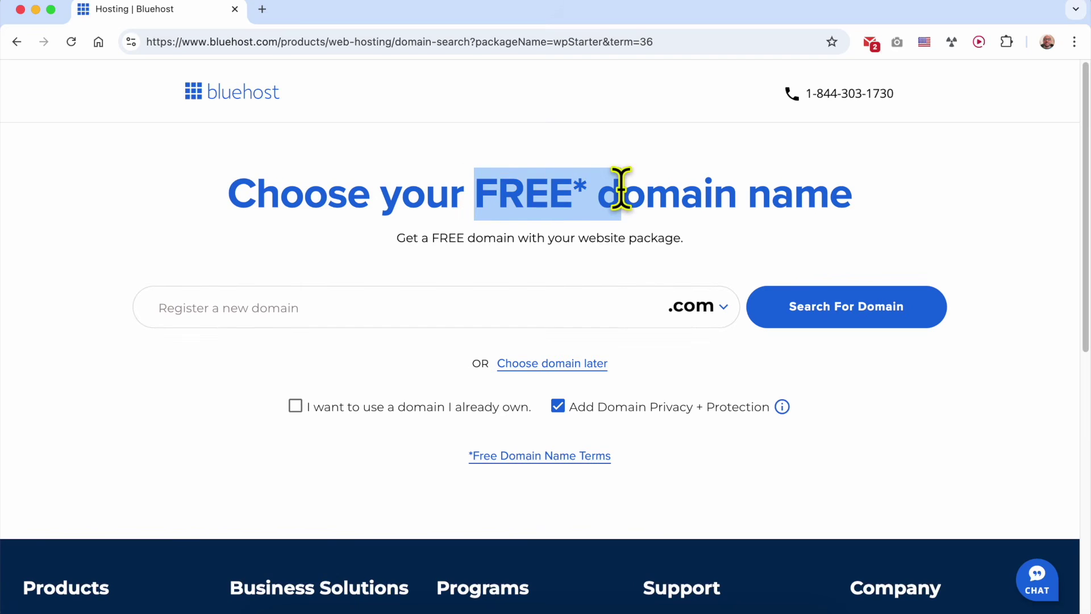
left_click(377, 244)
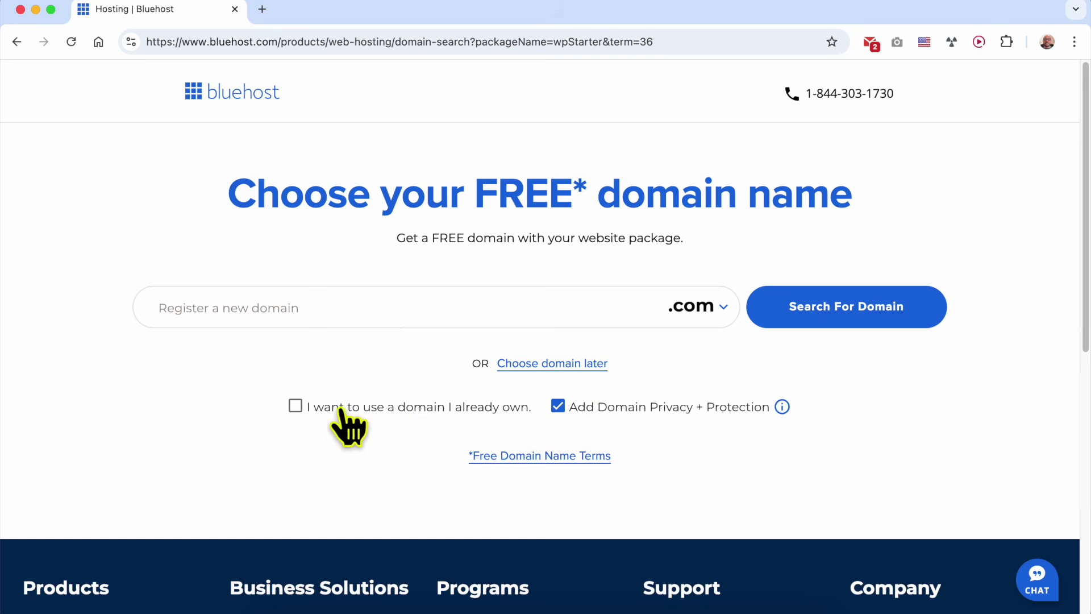
left_click(295, 406)
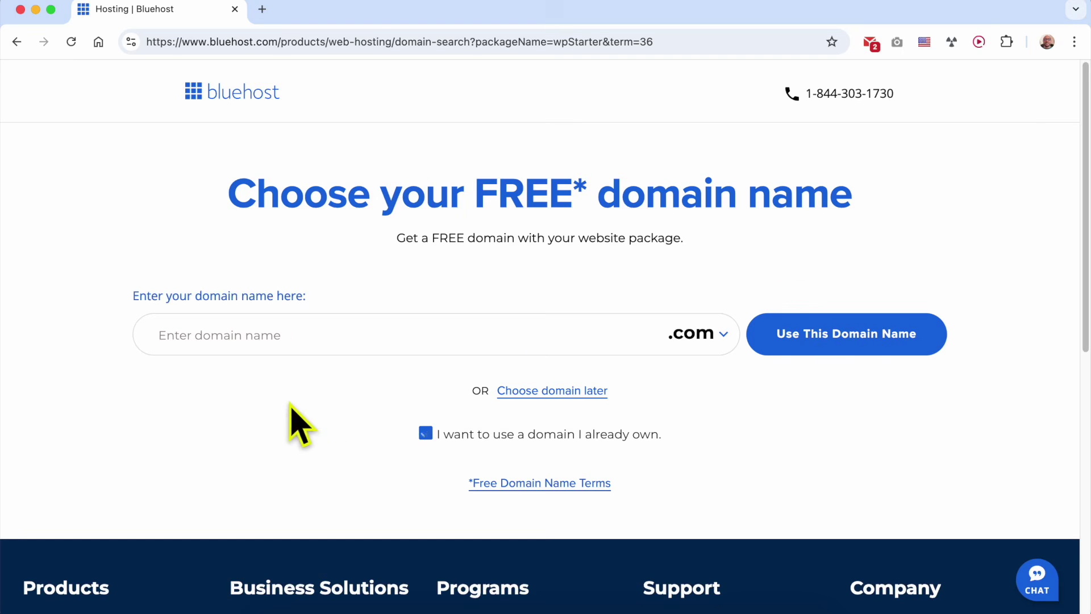
left_click(426, 434)
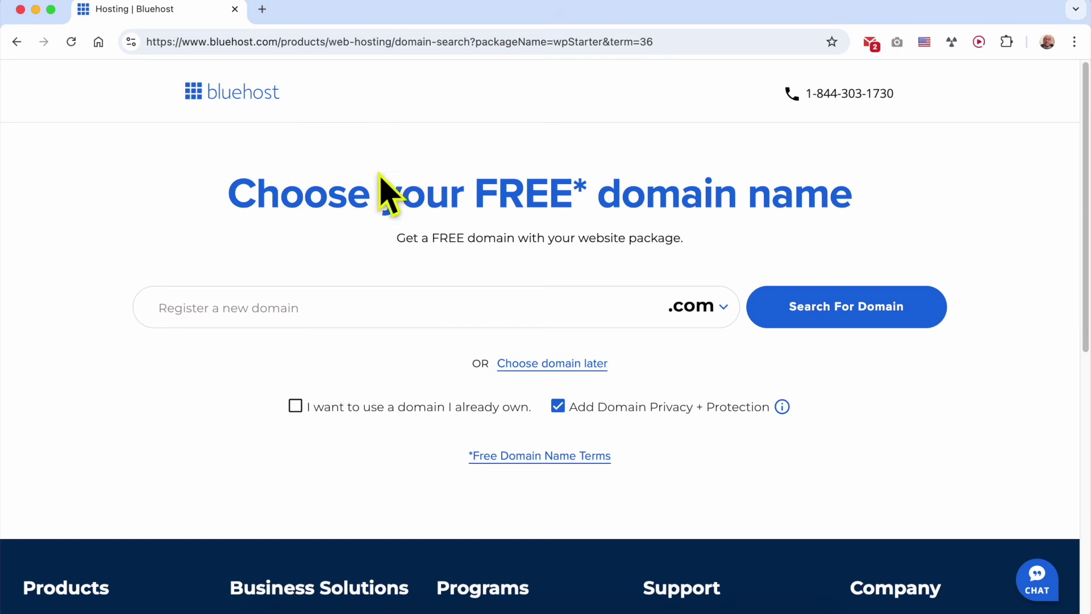
Skip domain selection and switch the Starter hosting term to 1 Year, totaling $57.48 today.
left_click(551, 367)
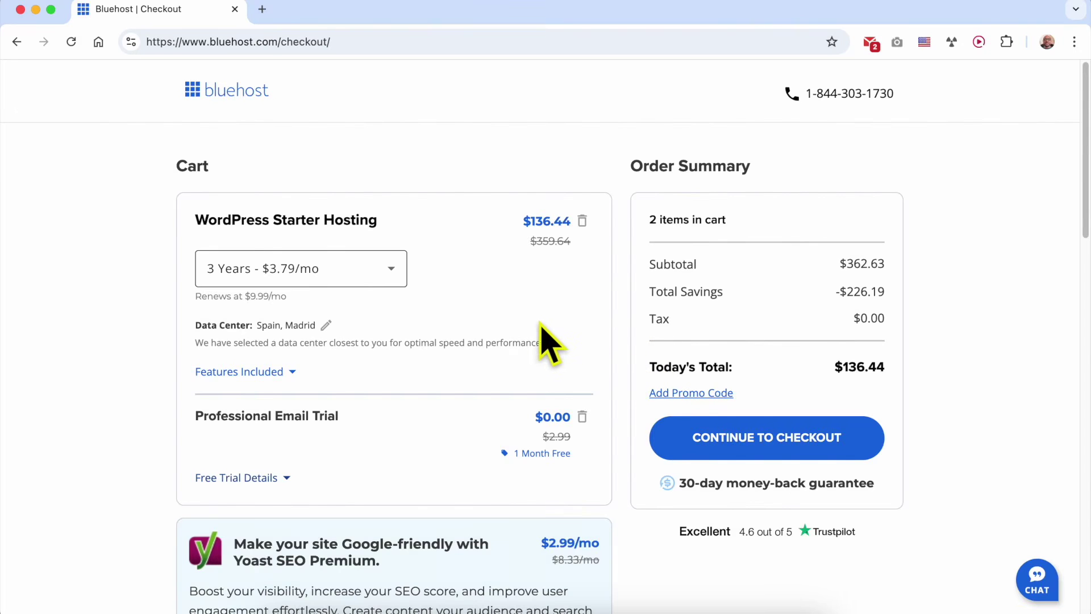
left_click(279, 271)
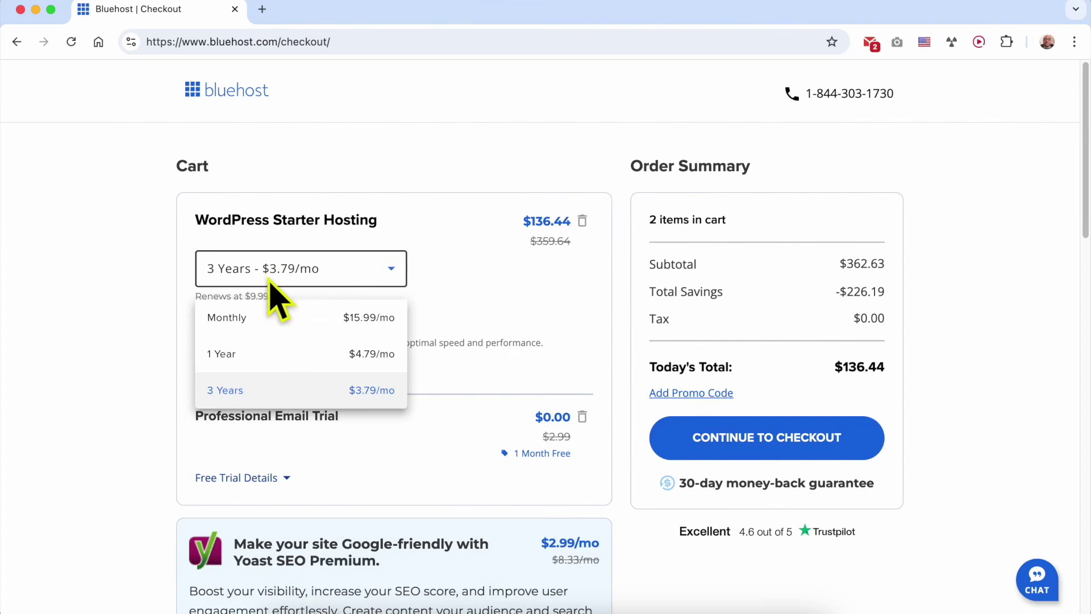
left_click(256, 359)
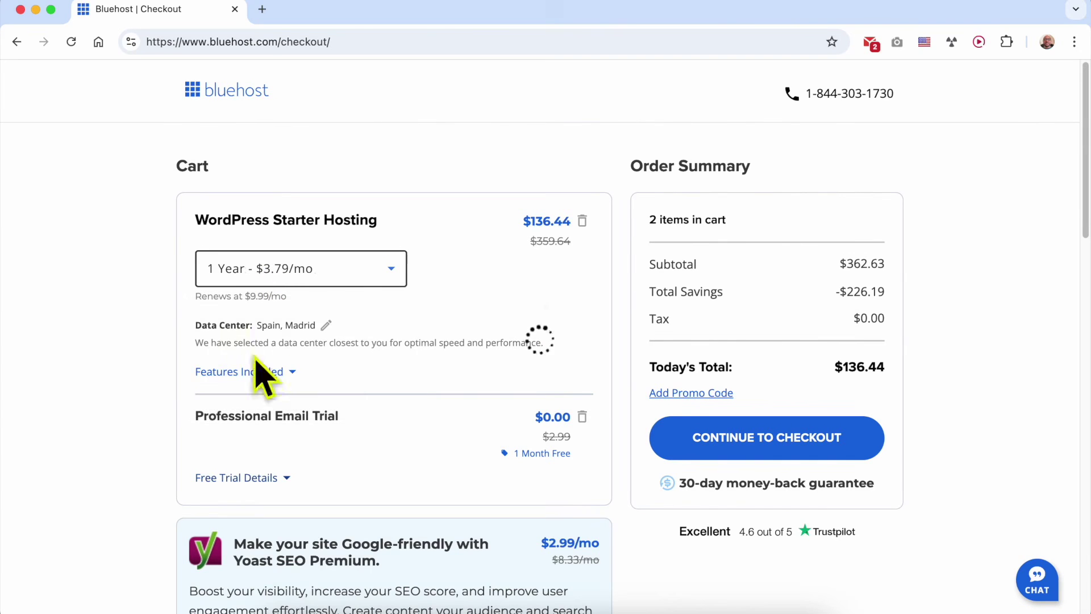
mouse_move(839, 369)
left_mouse_down()
mouse_move(879, 362)
mouse_move(902, 385)
mouse_move(845, 376)
left_mouse_up()
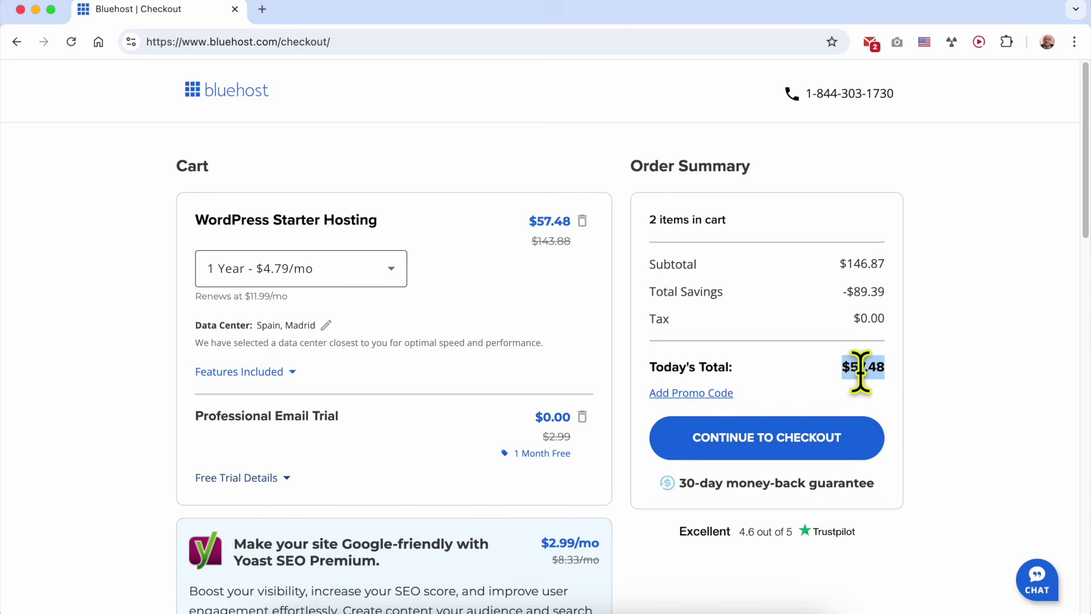
left_click(455, 339)
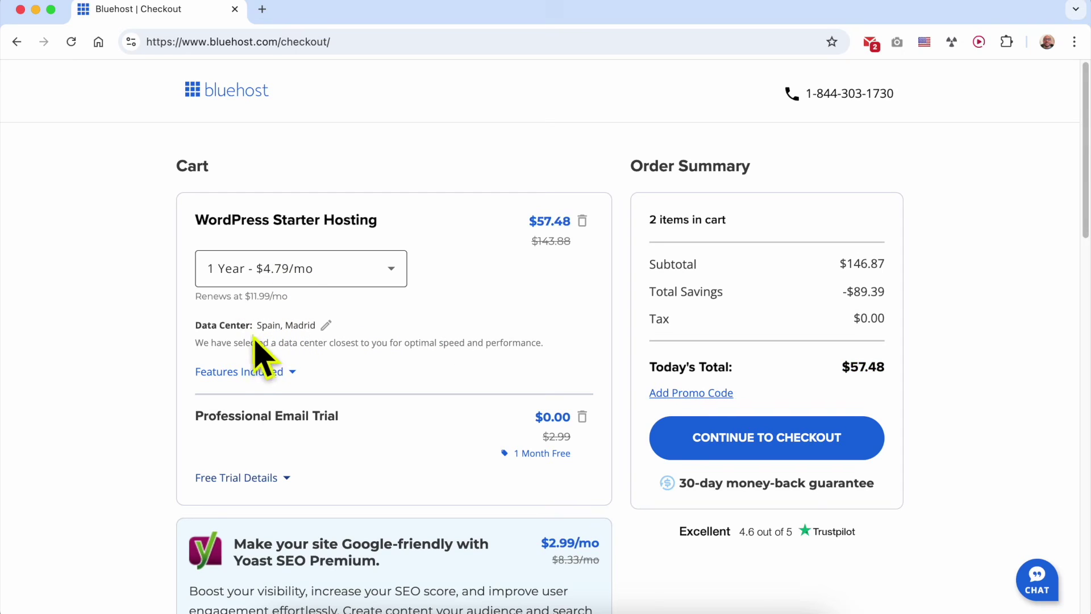
Change the hosting data center from Spain, Madrid to USA, Virginia.
left_click_drag(195, 325, 253, 325)
left_click(327, 327)
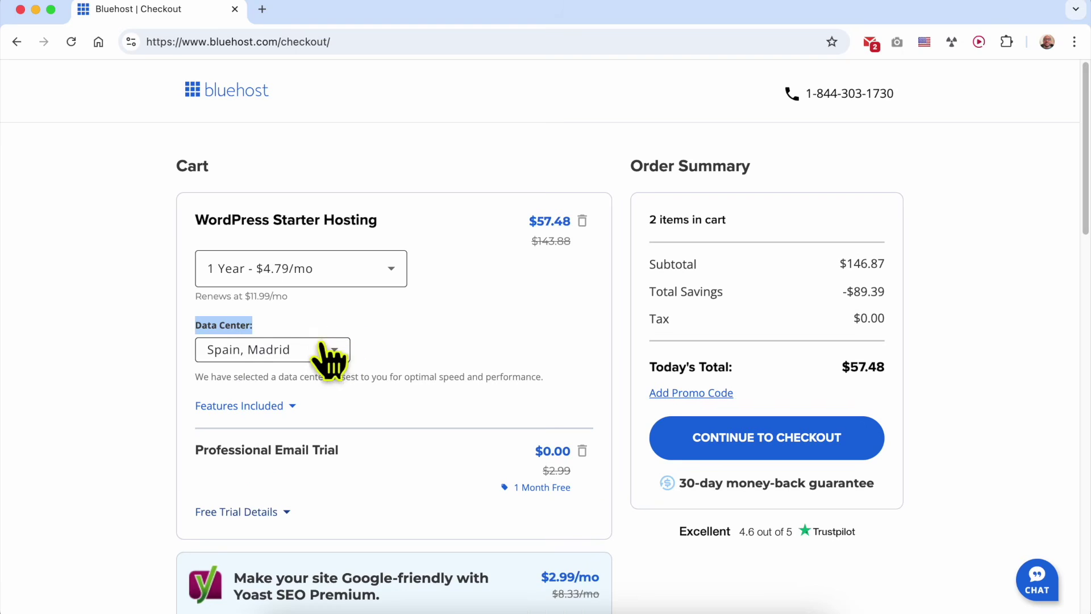
left_click(334, 351)
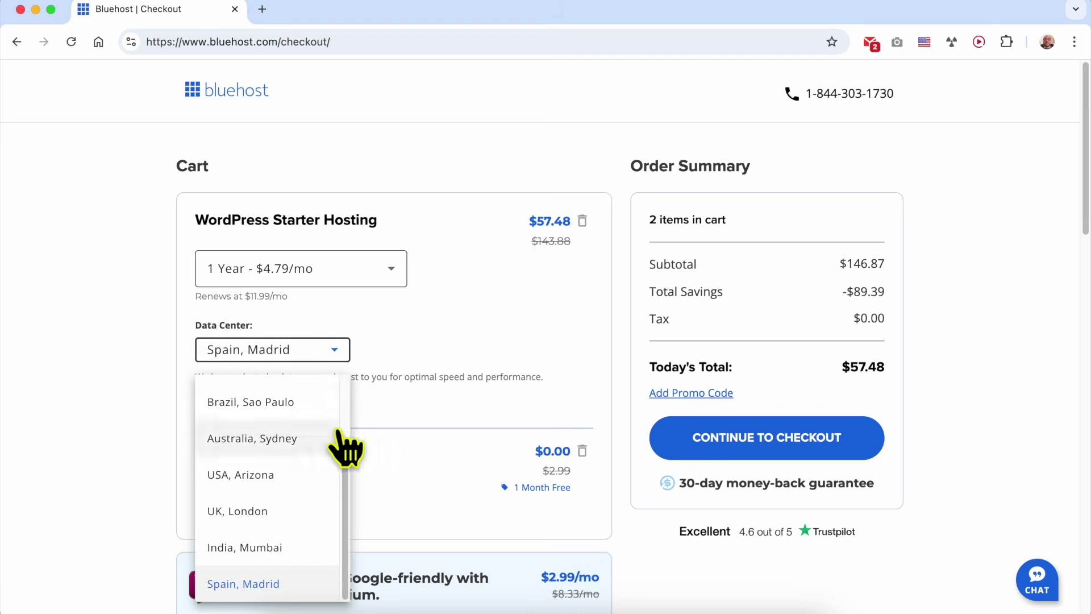
scroll(301, 424, "up", 2)
scroll(301, 424, "down", 2)
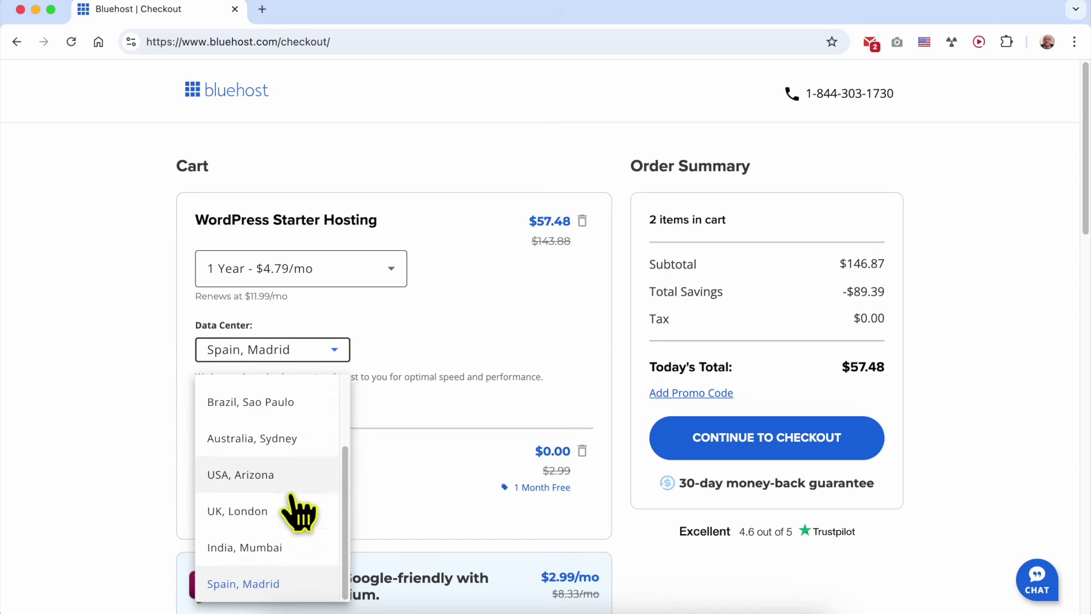
scroll(298, 513, "up", 2)
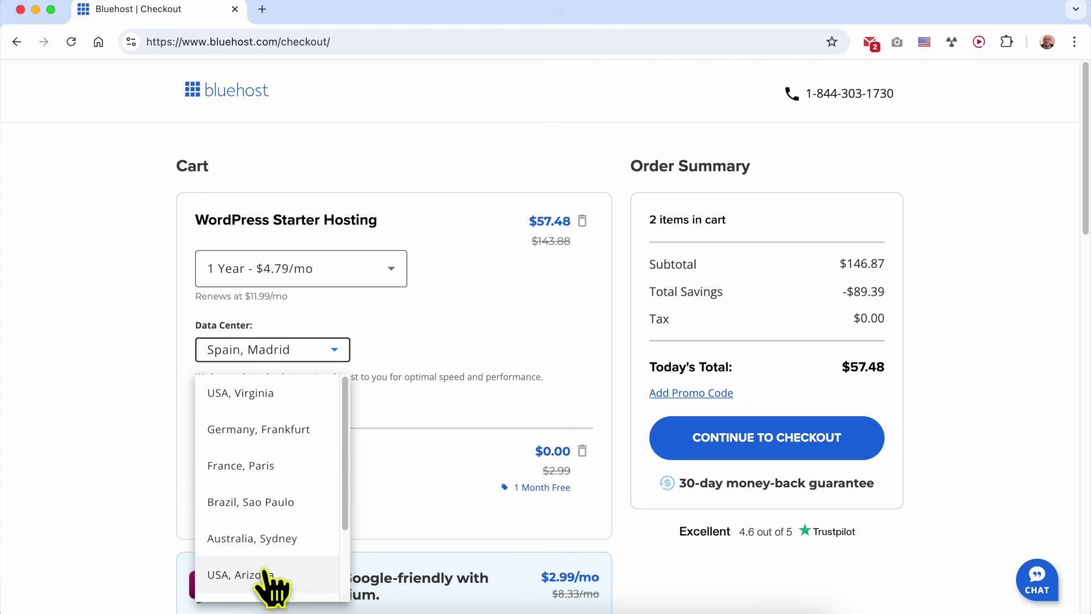
left_click(300, 394)
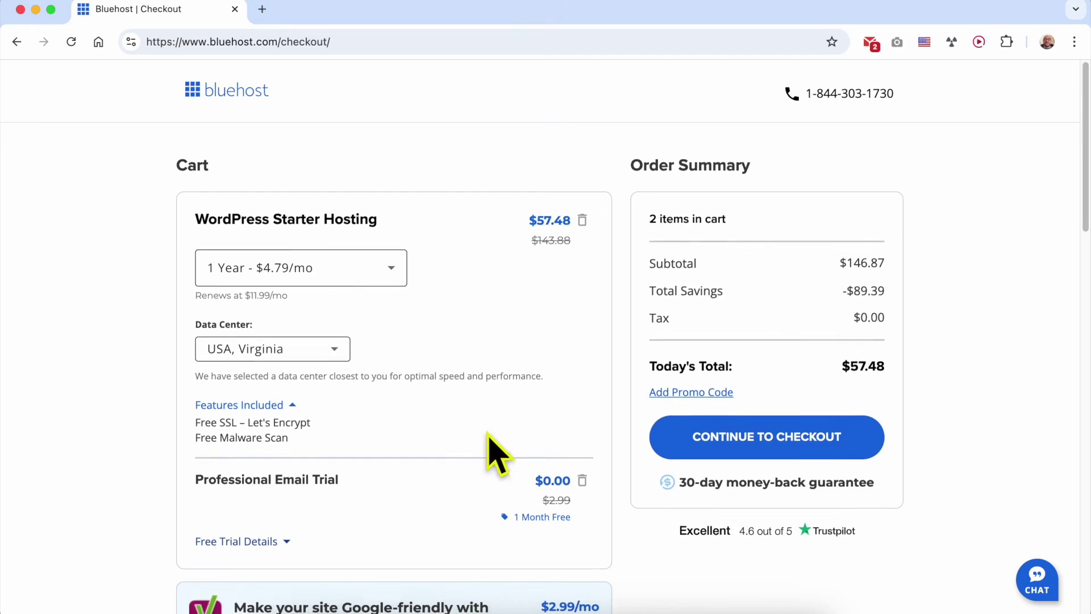
Review the cart's Professional Email Trial and WordPress Starter Hosting items, 2 items in total.
scroll(466, 420, "down", 3)
left_click_drag(195, 299, 383, 297)
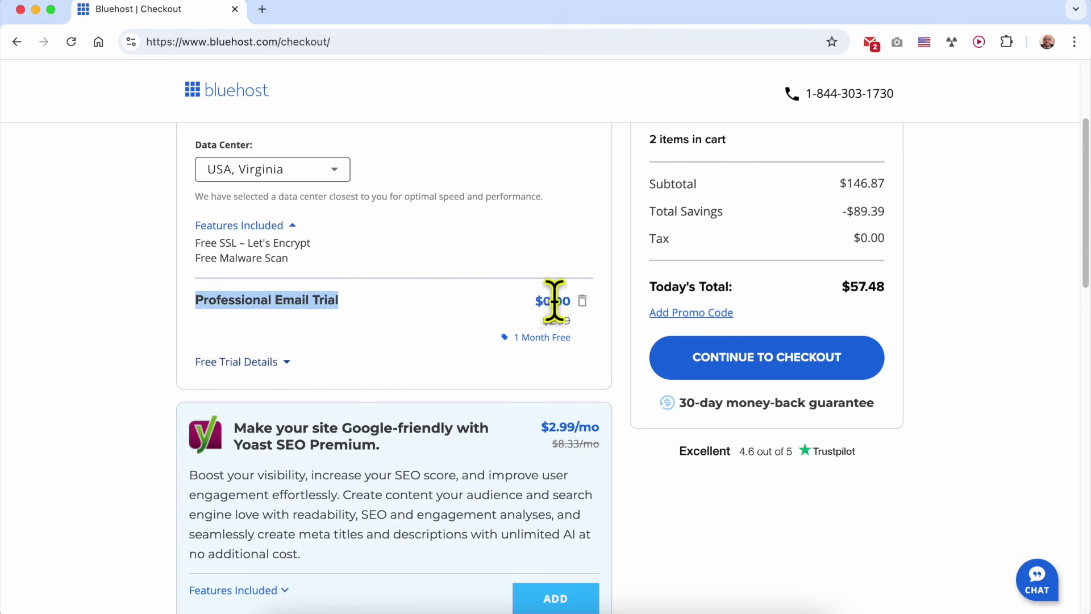
scroll(554, 300, "up", 3)
left_click(260, 236)
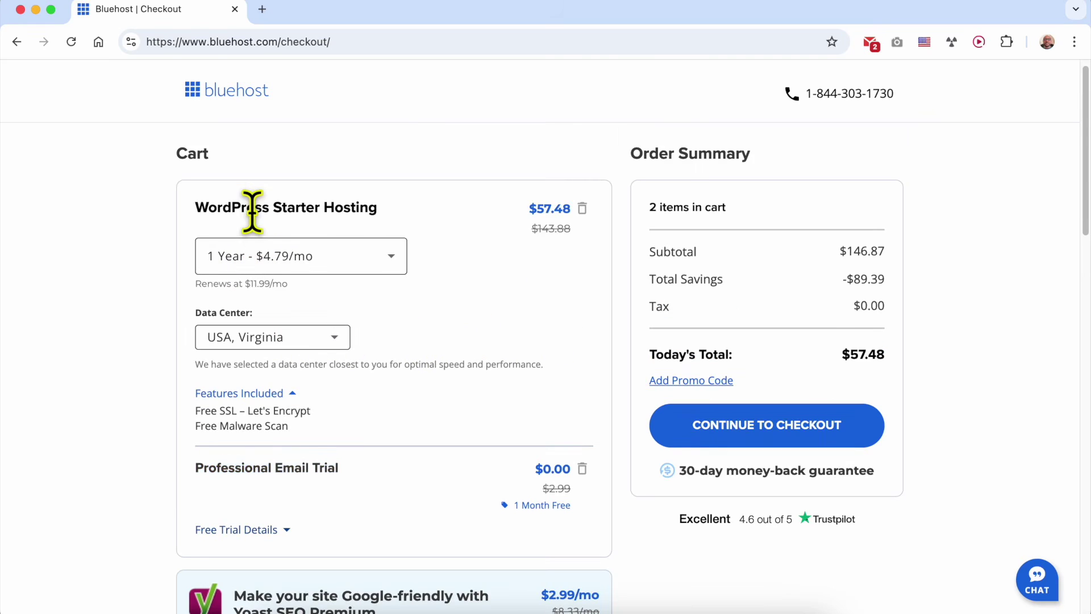
triple_click(252, 212)
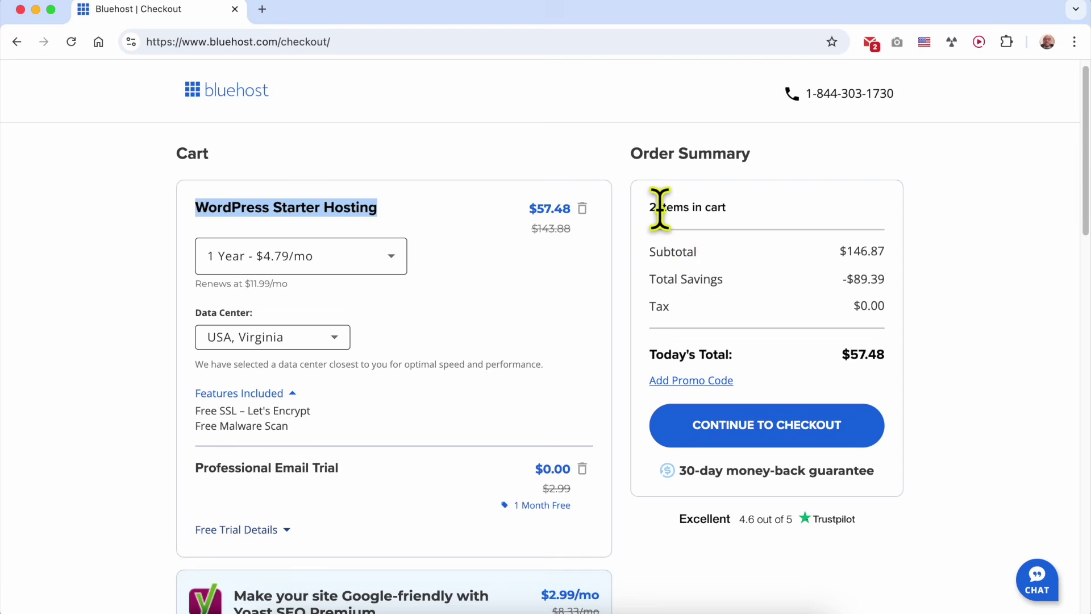
left_click_drag(652, 208, 760, 206)
left_click(761, 208)
Check the $57.48 today's total and continue to checkout.
scroll(511, 341, "down", 5)
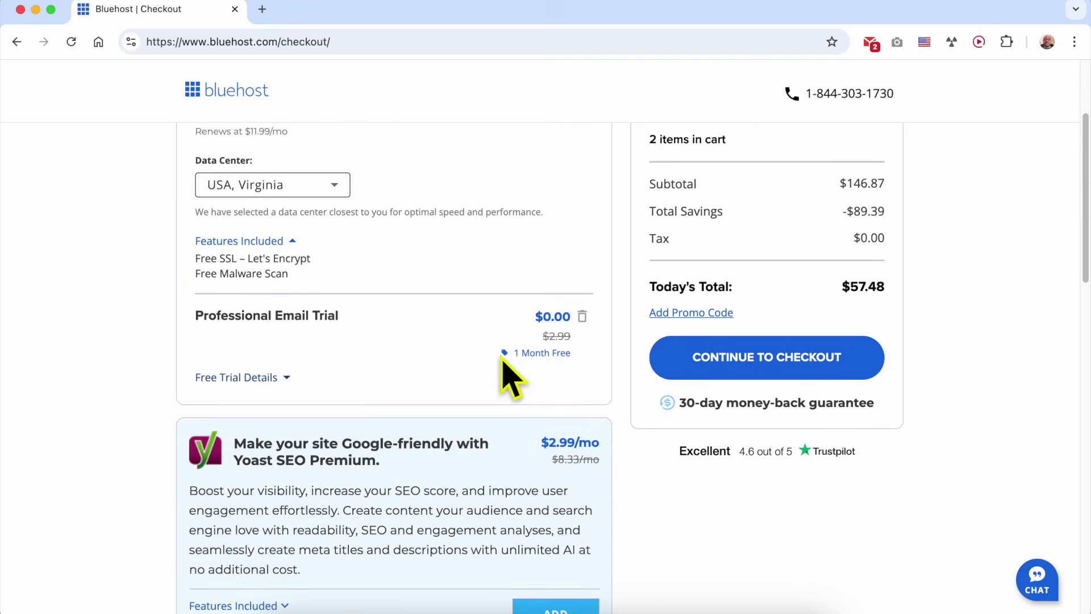
scroll(360, 341, "down", 2)
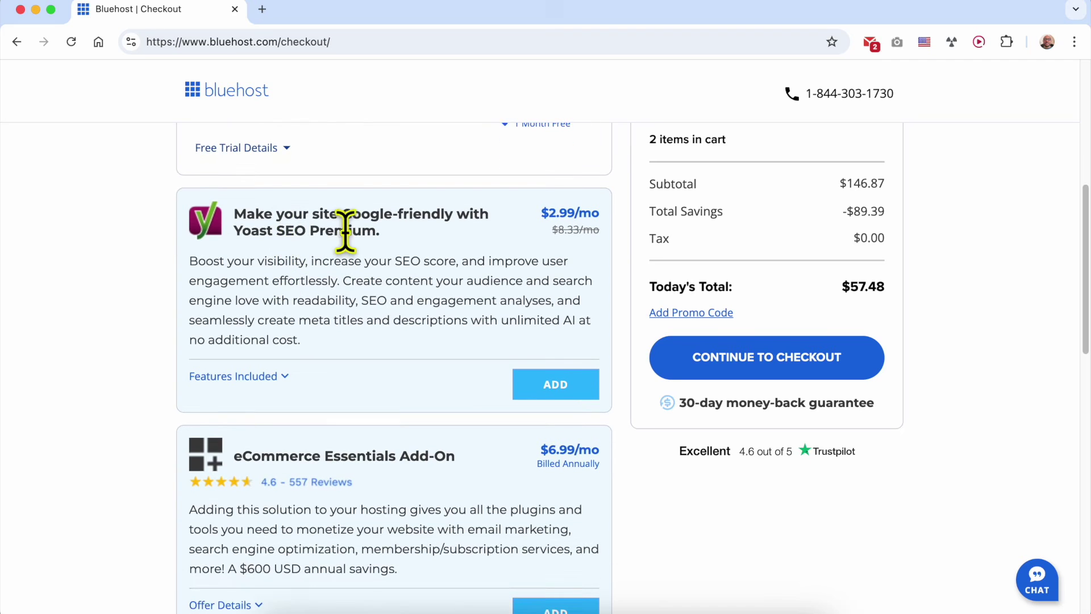
scroll(335, 421, "down", 5)
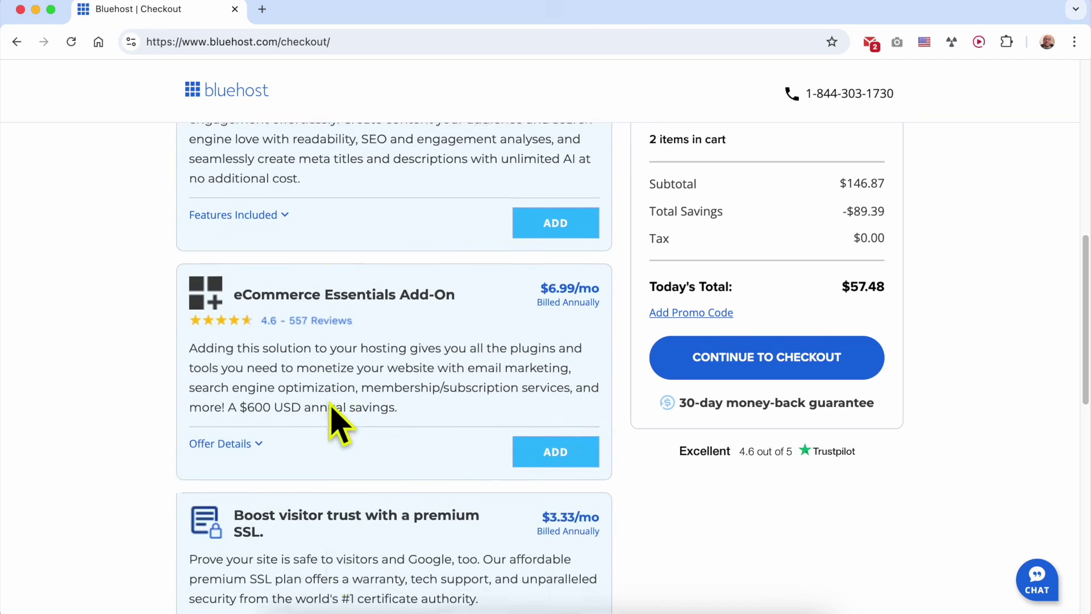
scroll(330, 400, "down", 1)
scroll(335, 421, "up", 13)
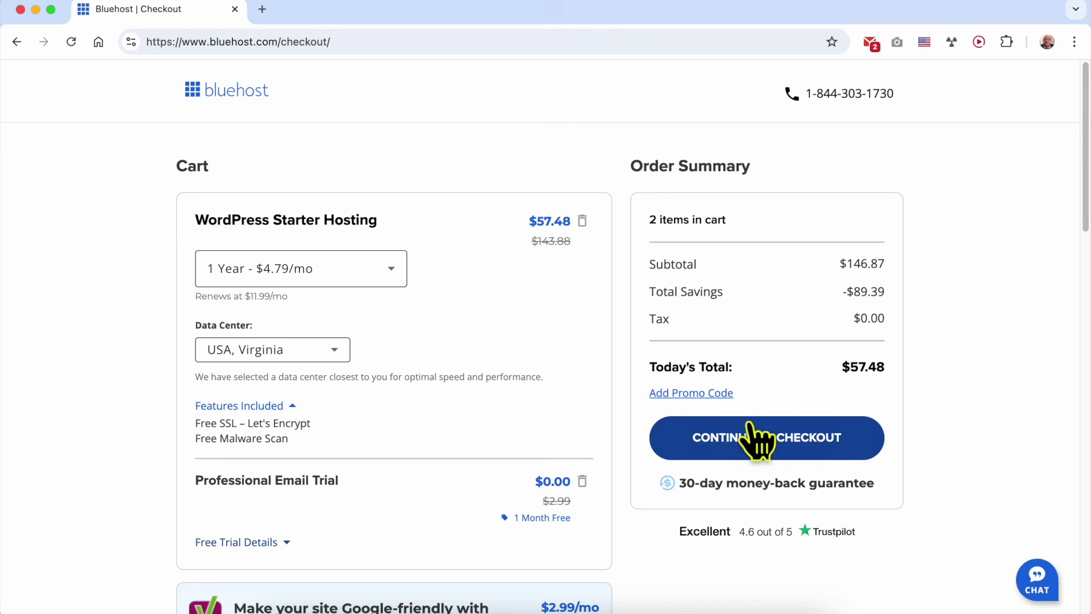
left_click_drag(632, 363, 898, 371)
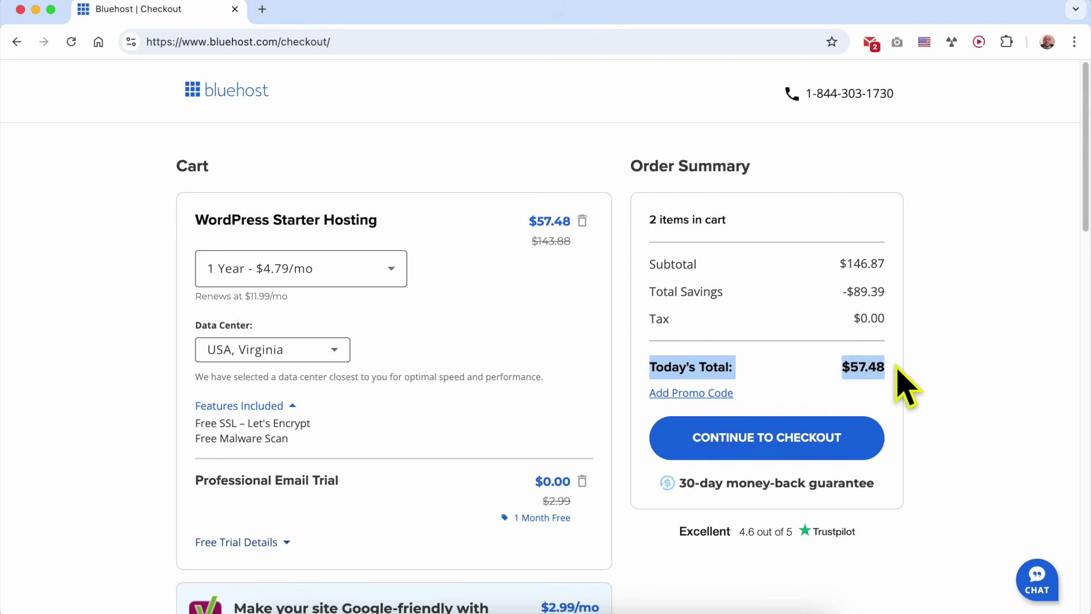
left_click(852, 454)
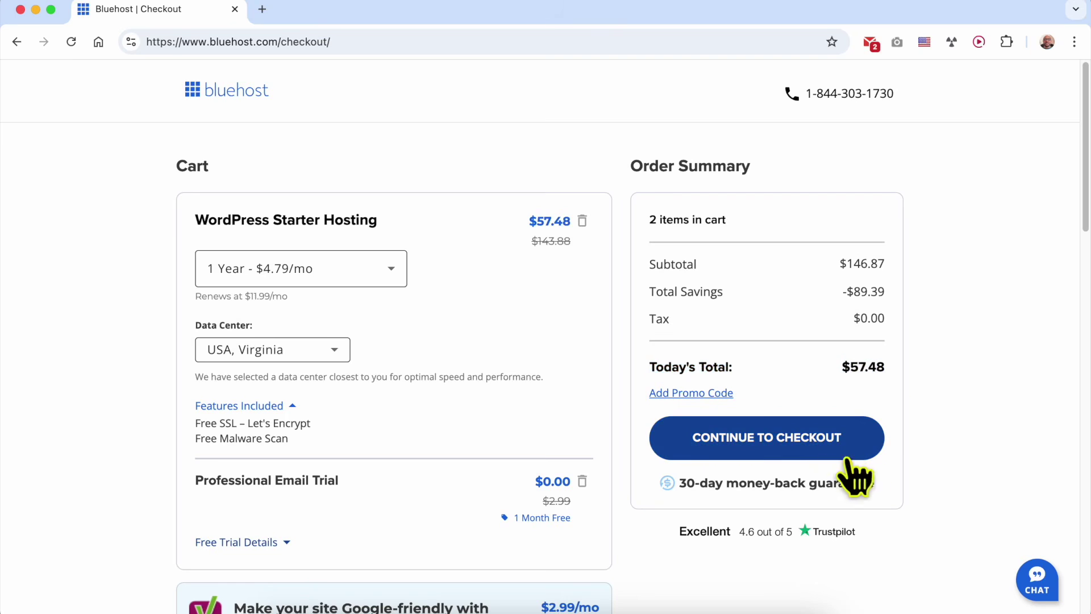
left_click(777, 446)
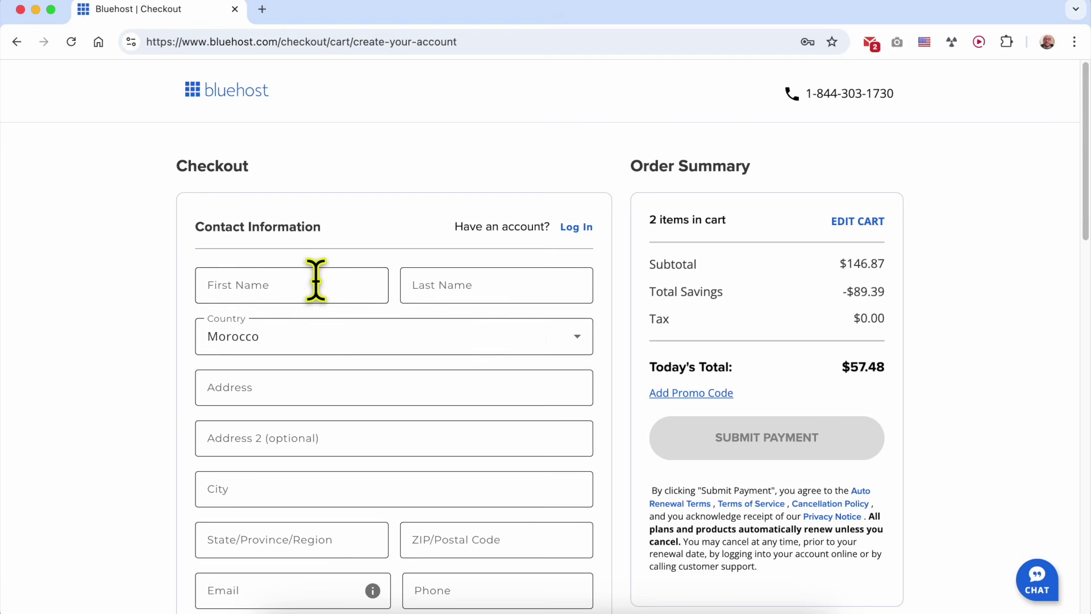
Autofill the saved contact details and opt out of Bluehost marketing contact.
key("Down")
key("Return")
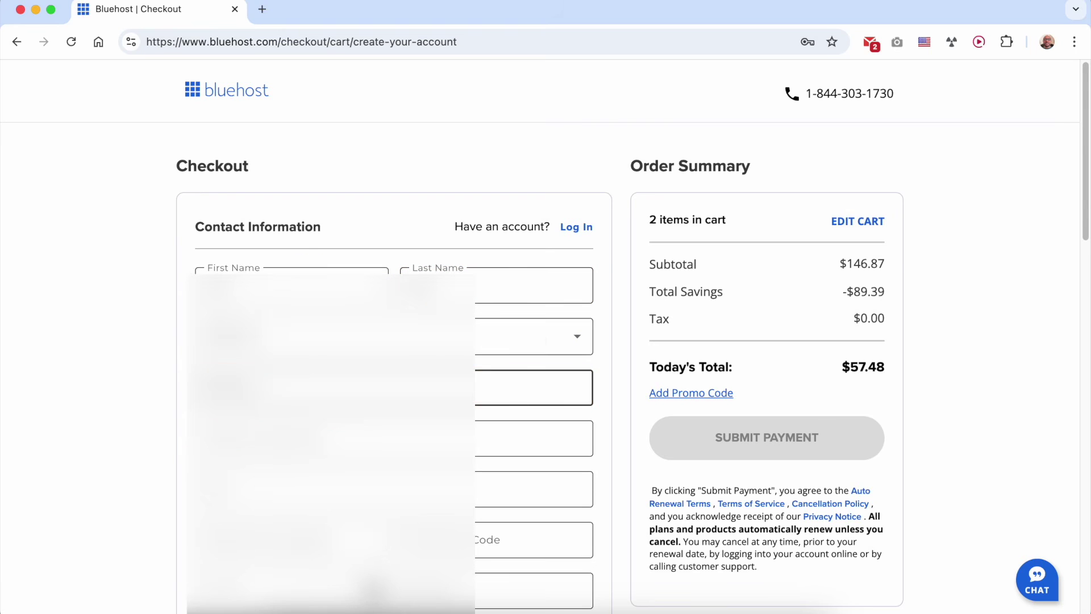
scroll(264, 361, "down", 2)
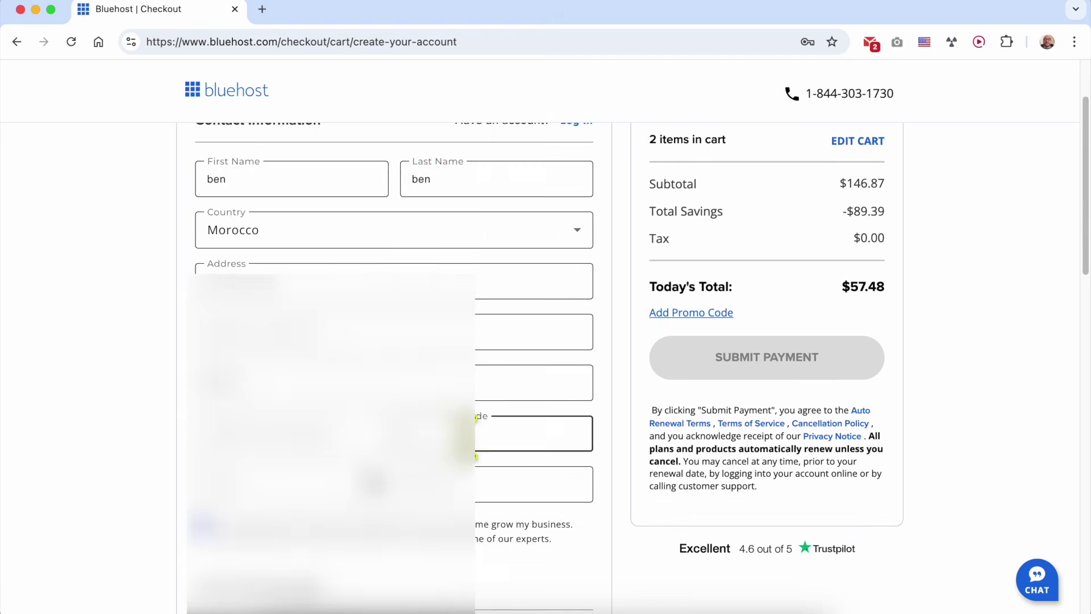
scroll(265, 361, "down", 4)
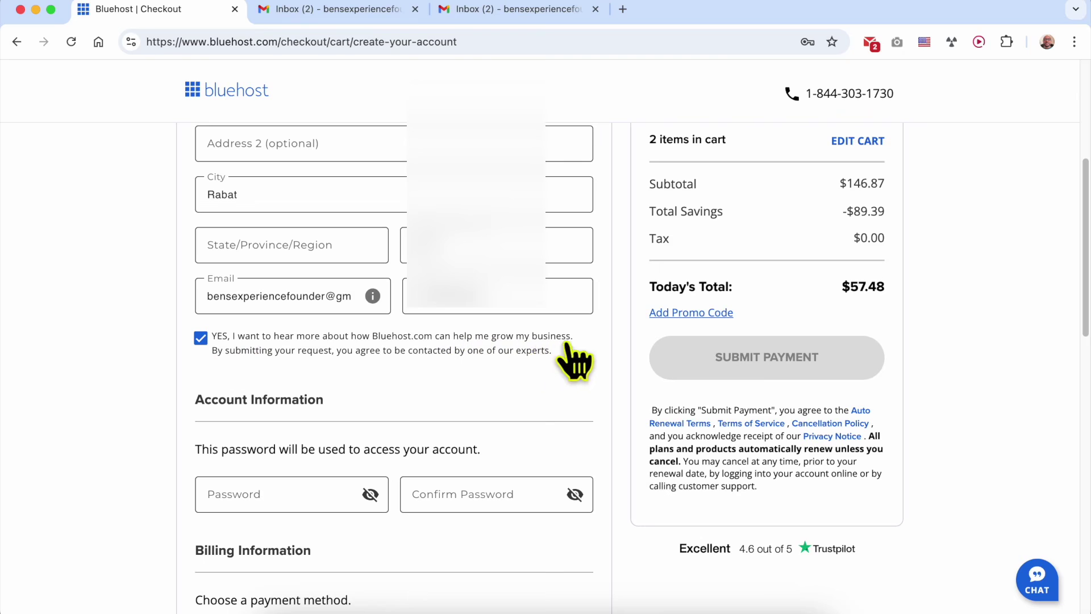
left_click(328, 344)
Enter the account password and confirm it in the second password field.
scroll(440, 410, "down", 3)
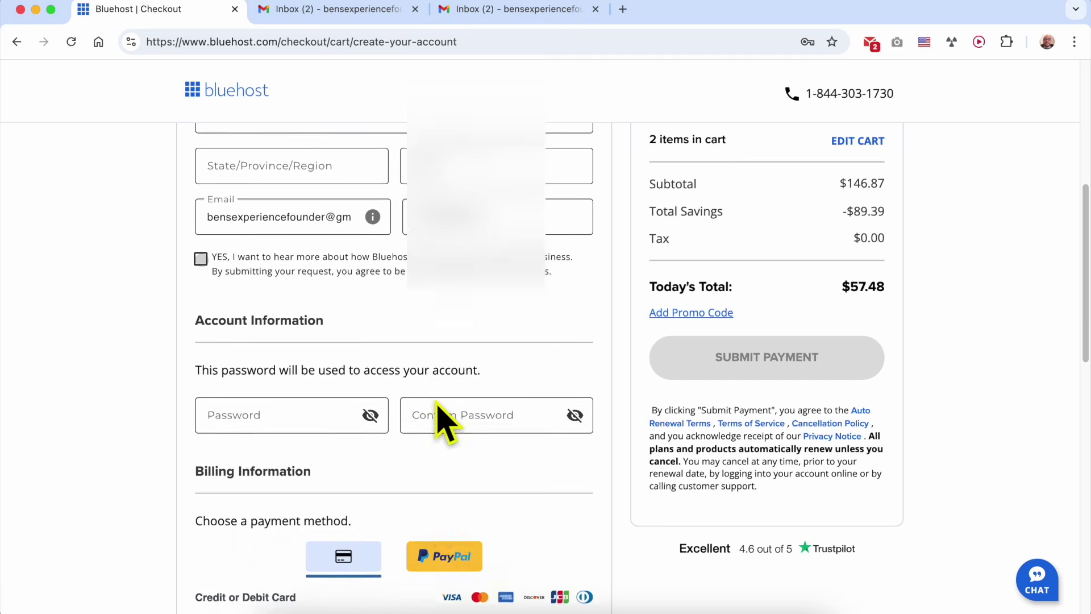
scroll(446, 419, "down", 1)
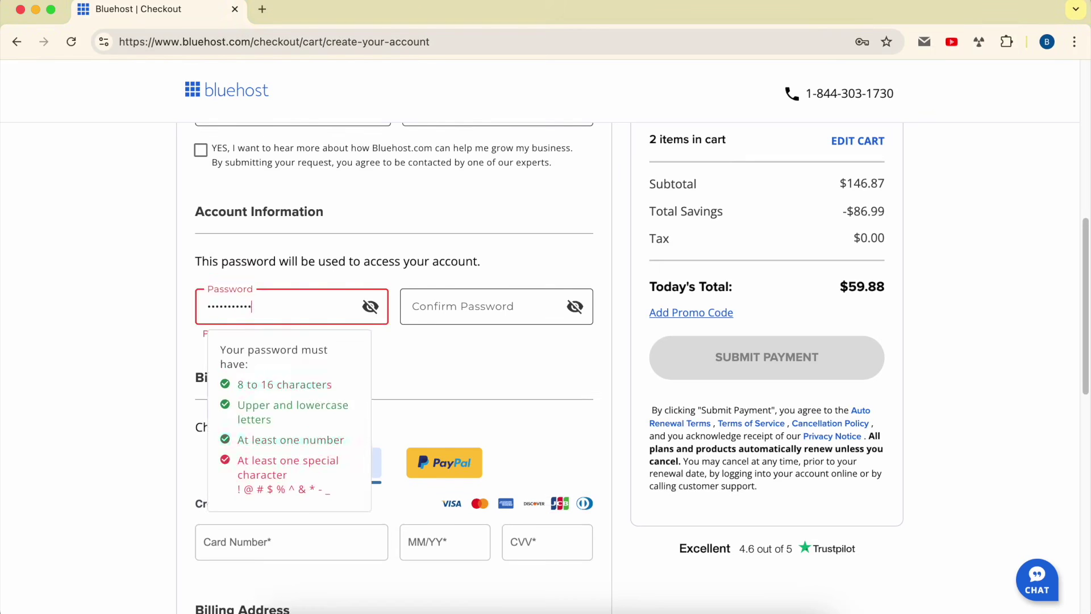
type("!")
key("Tab")
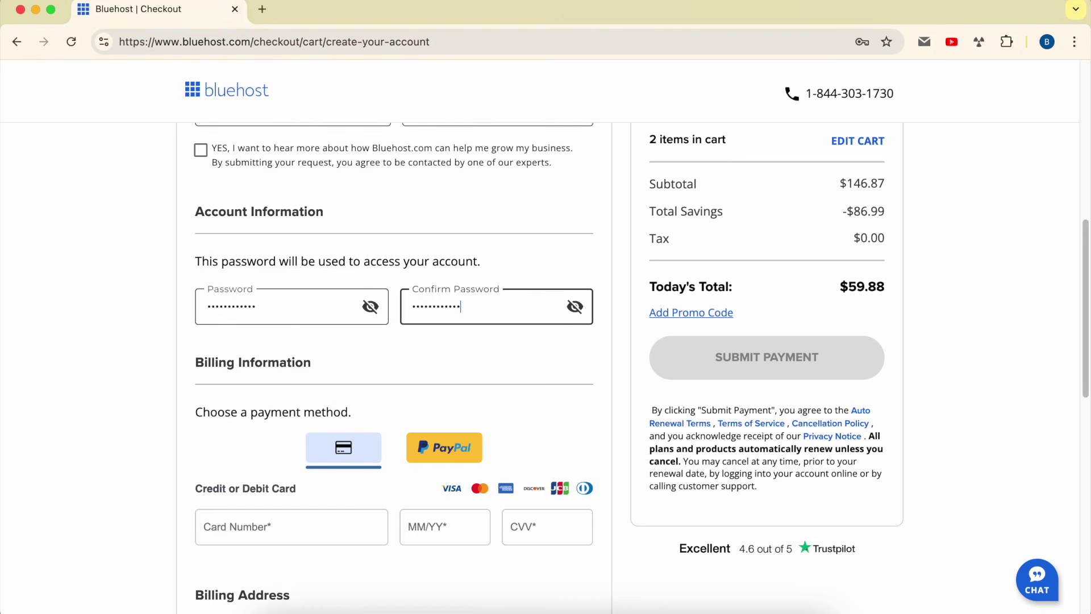
key("Tab")
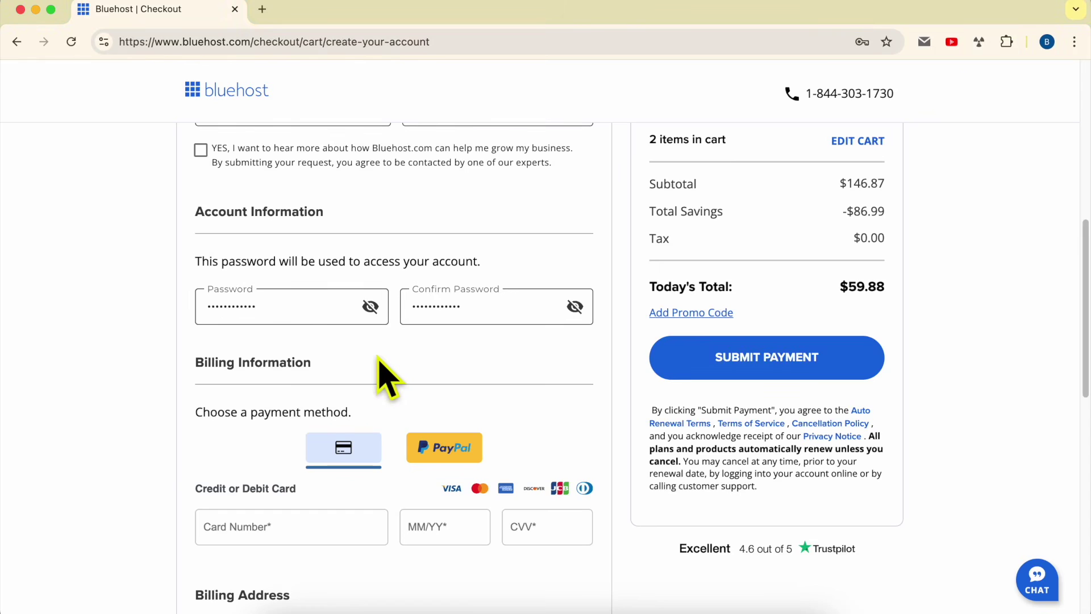
scroll(466, 375, "down", 5)
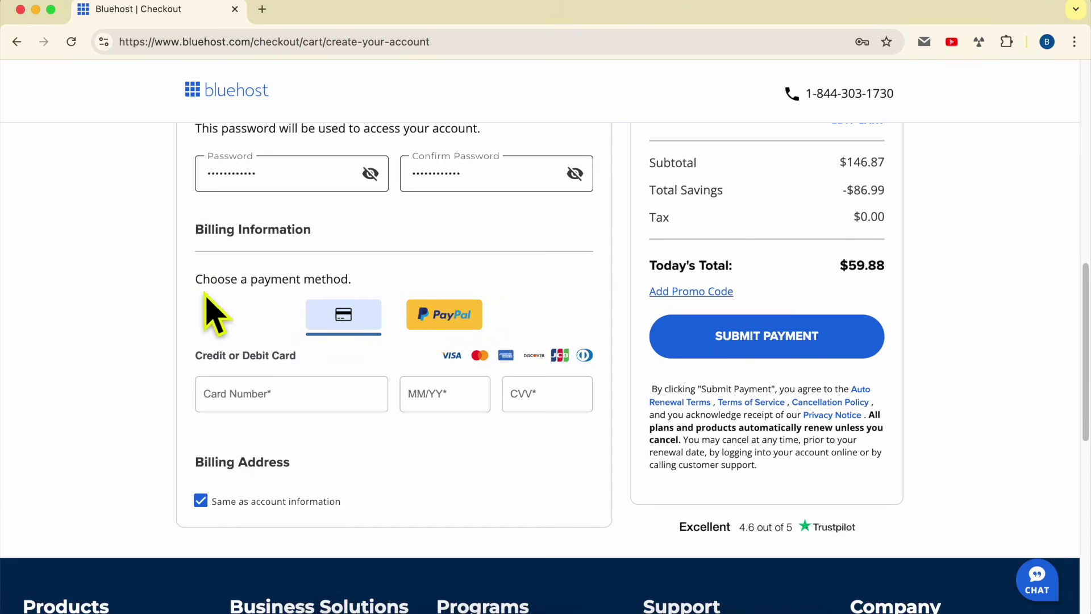
Check the payment method and $59.88 total, then submit the payment.
left_click_drag(199, 283, 370, 292)
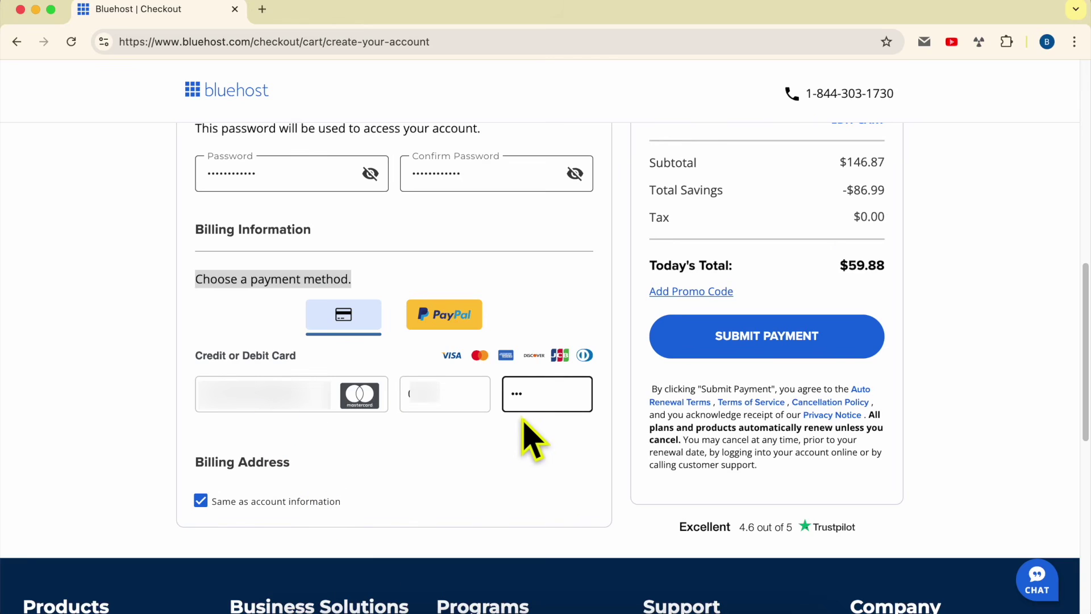
left_click_drag(887, 265, 849, 265)
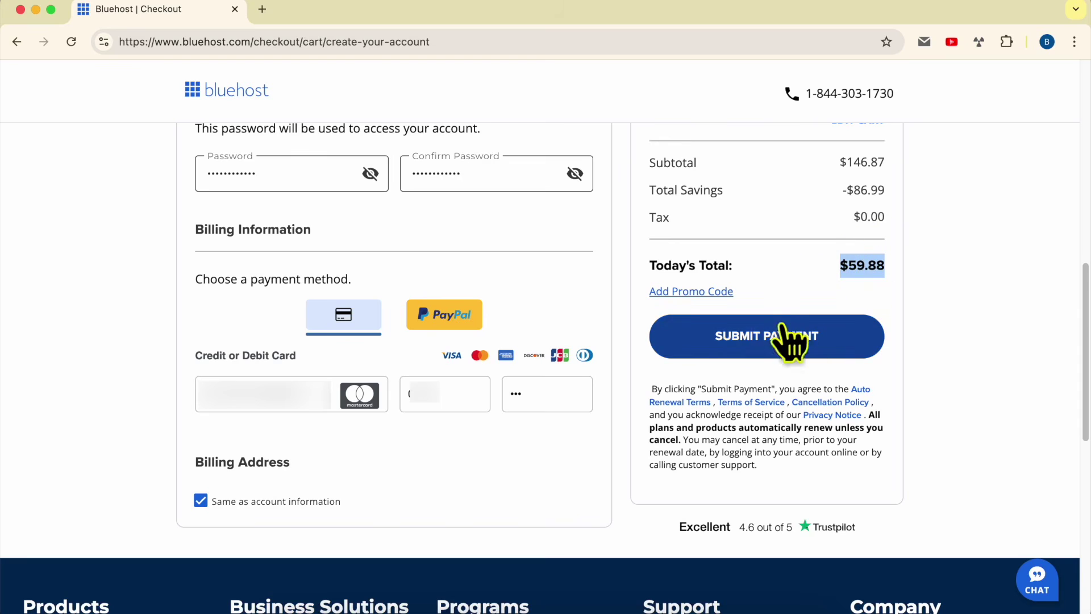
left_click(819, 341)
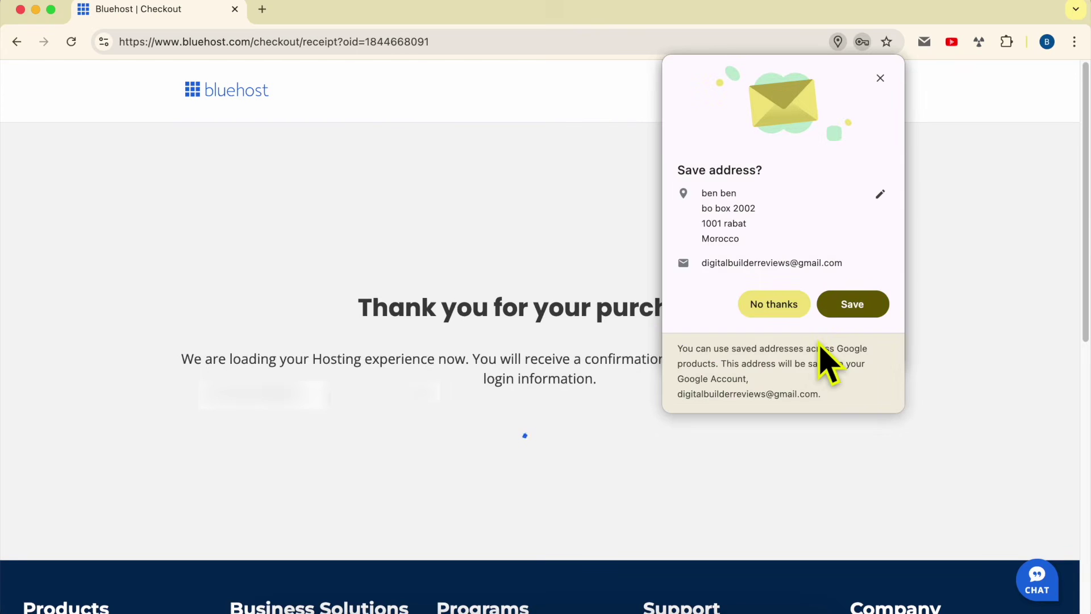
Dismiss the save-address, save-password and WordPress installing prompts, then switch to the Gmail inbox.
left_click(881, 78)
left_click(879, 77)
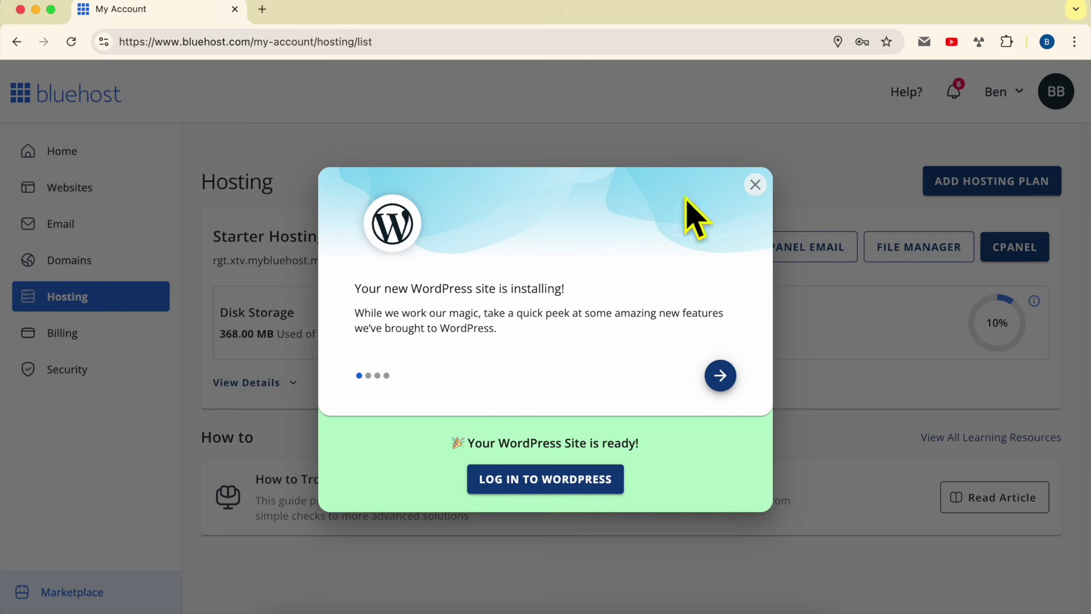
left_click(756, 185)
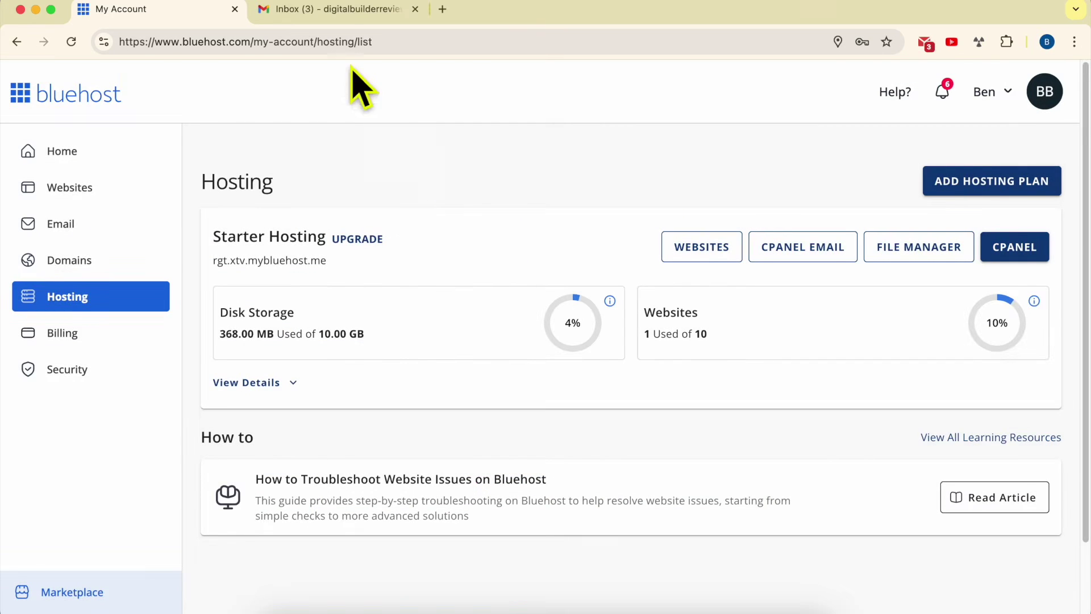
left_click(334, 12)
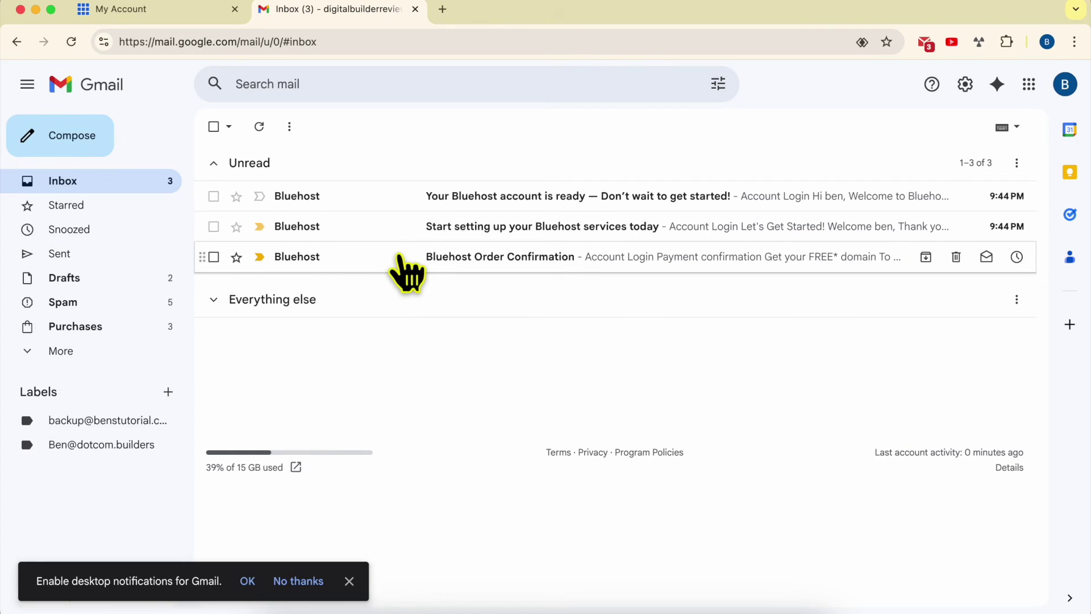
Read the Bluehost Order Confirmation email down to its order and payment details.
left_click(405, 273)
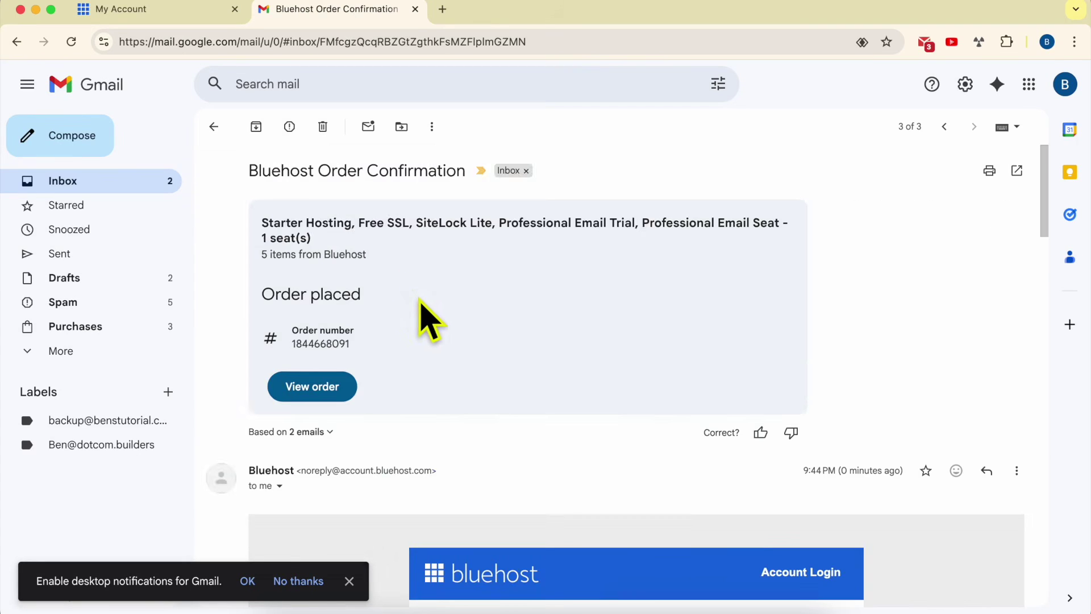
scroll(446, 352, "down", 3)
scroll(460, 340, "down", 5)
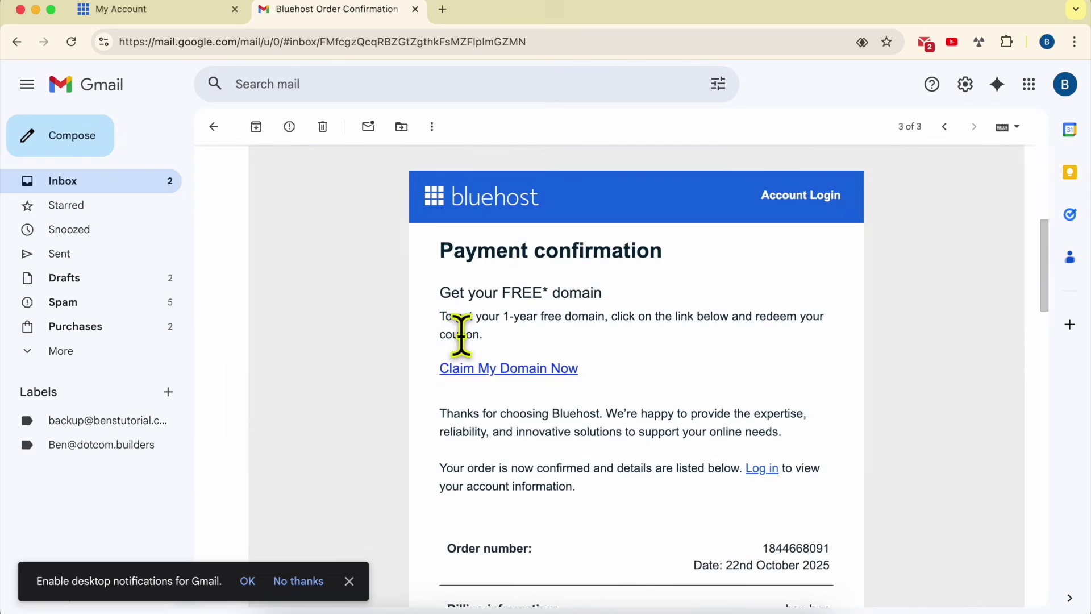
left_click_drag(430, 291, 591, 292)
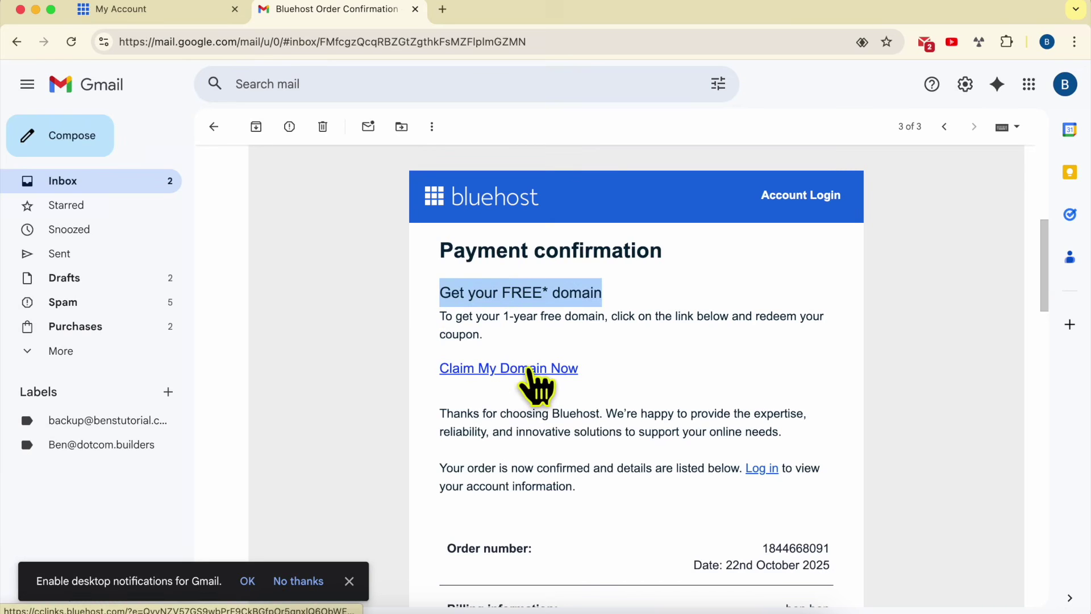
scroll(511, 352, "down", 1)
scroll(414, 329, "down", 6)
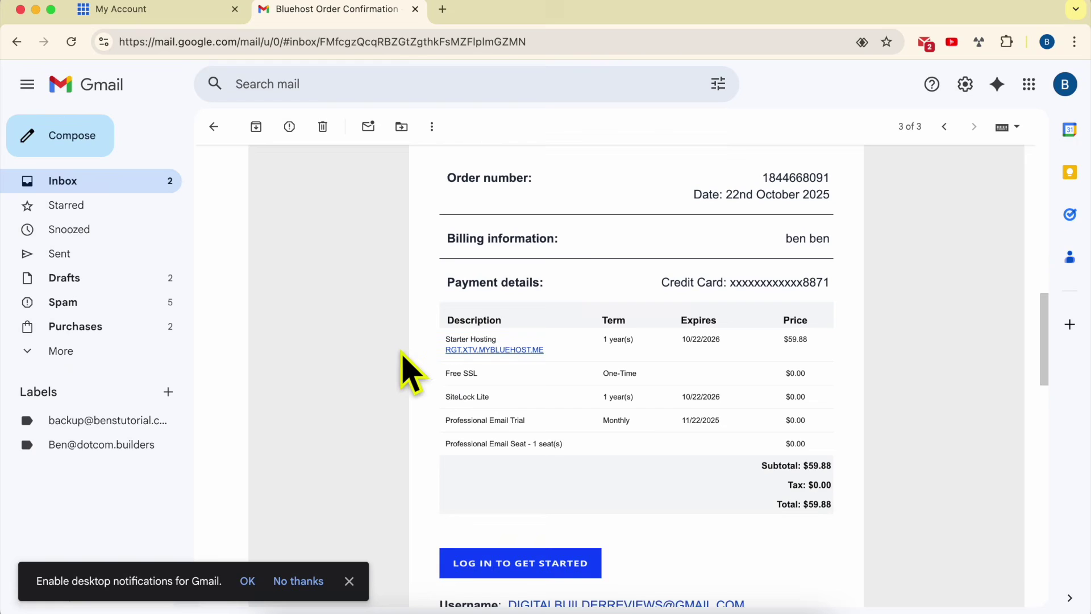
left_click_drag(447, 285, 546, 284)
left_click(335, 270)
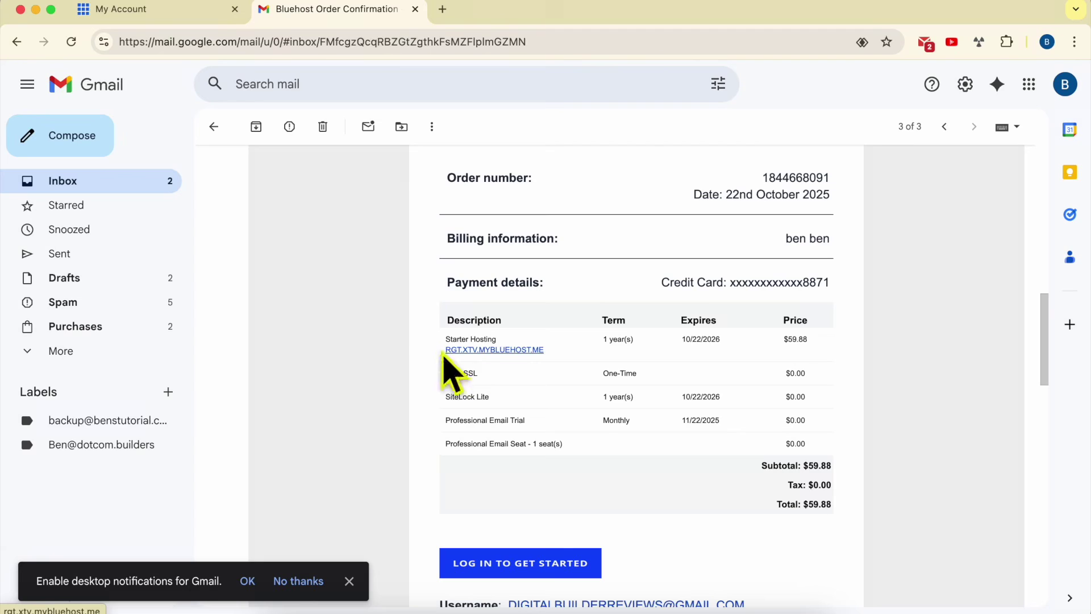
Open the new site rgt.xtv.mybluehost.me in its own tab, then return to the Gmail inbox.
left_click_drag(545, 350, 461, 353)
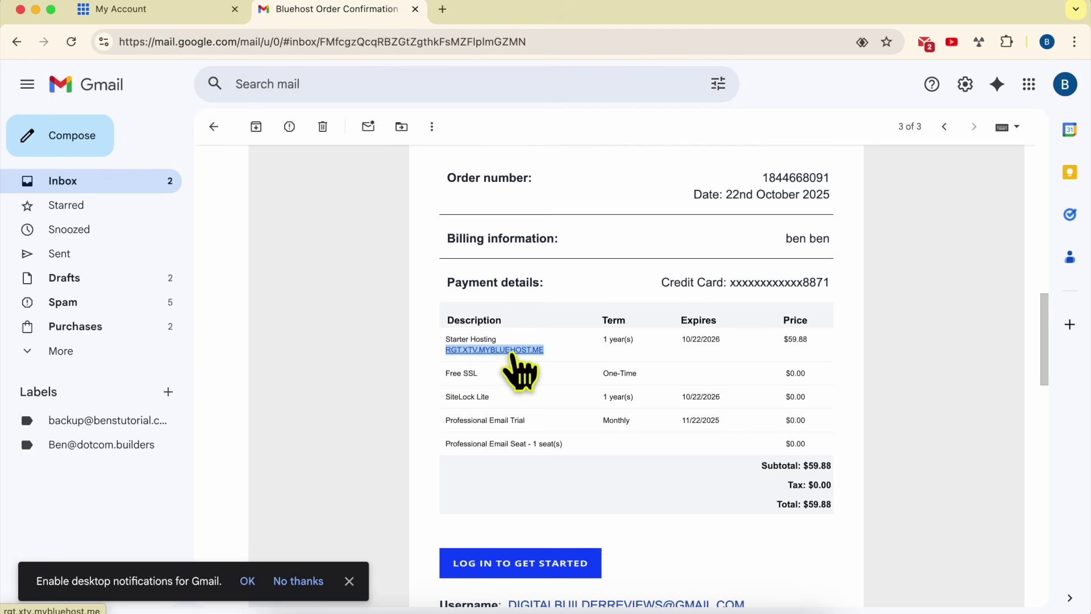
left_click(513, 351)
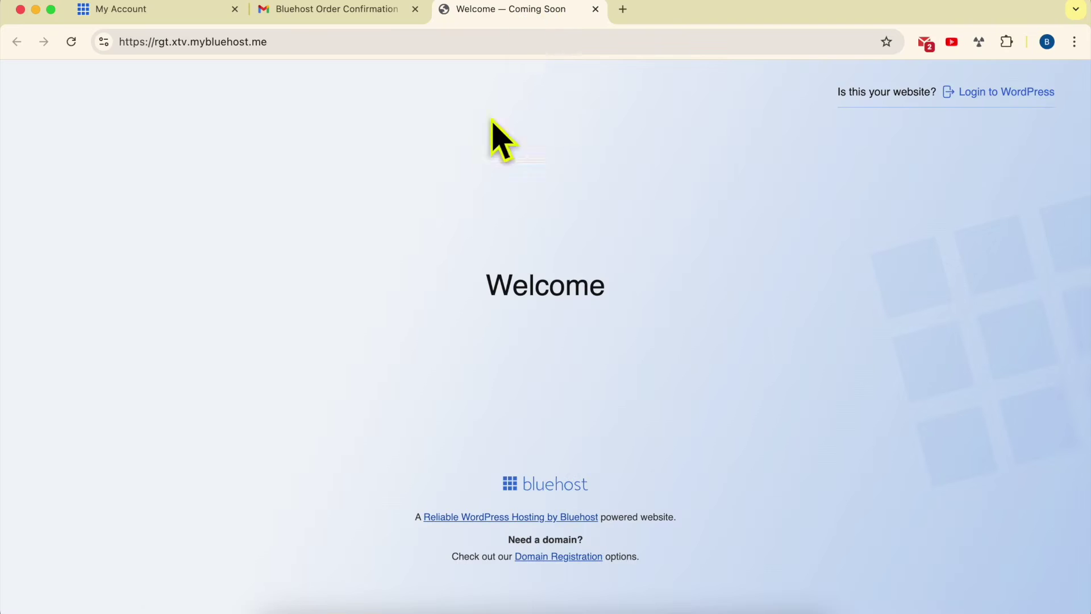
left_click(341, 10)
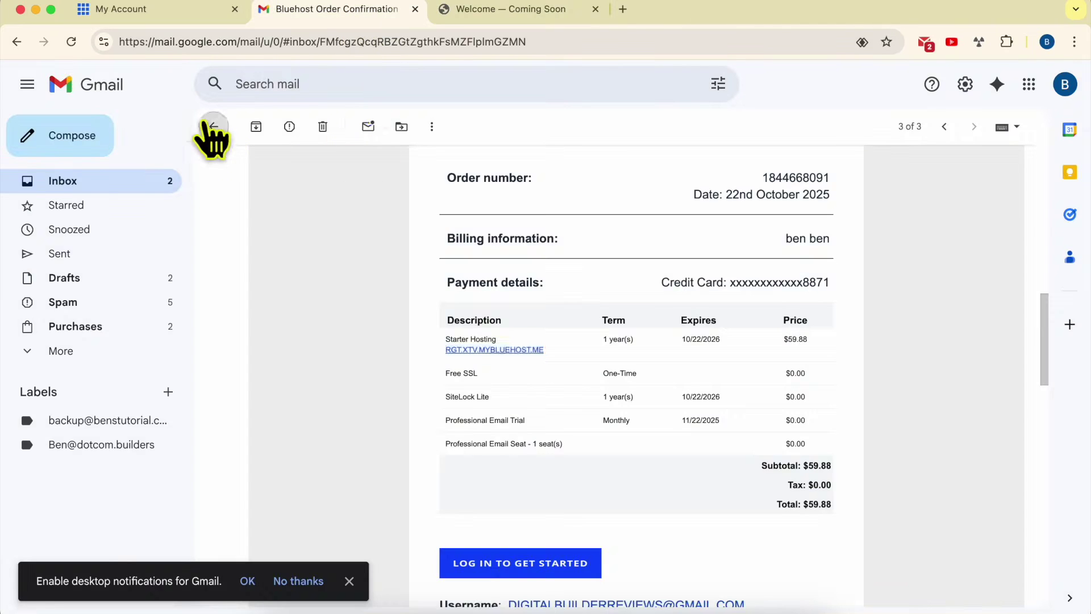
left_click(214, 127)
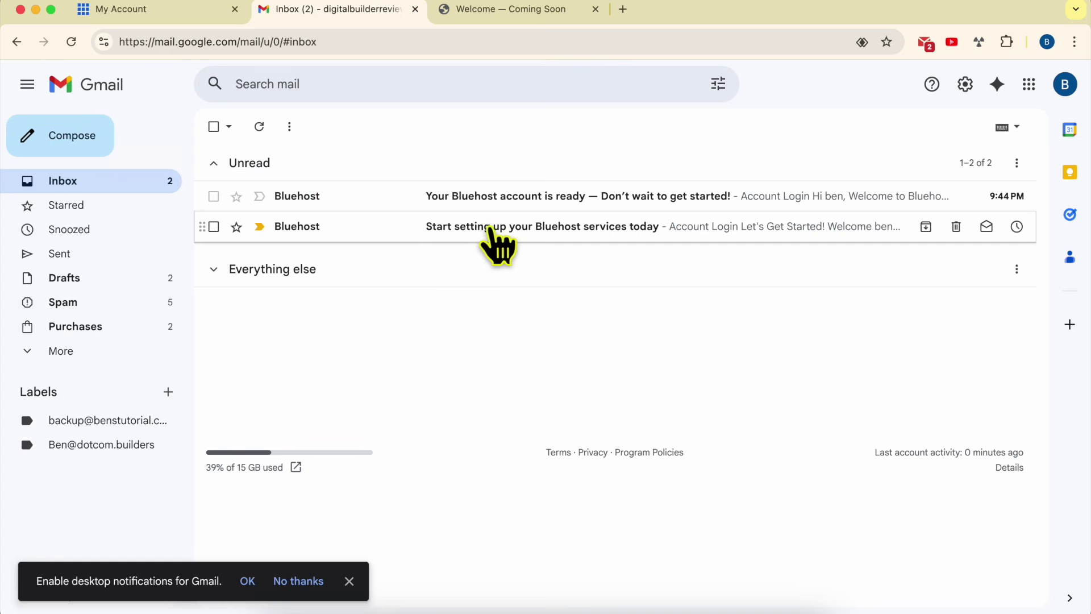
Read the 'Start setting up your Bluehost services today' email and return to the inbox.
left_click(513, 246)
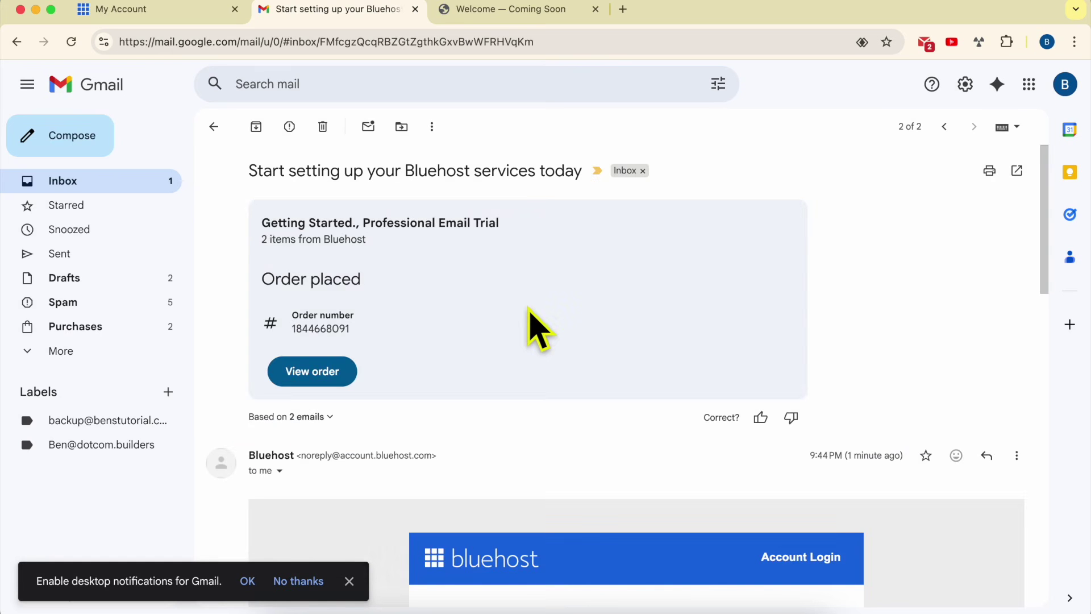
scroll(554, 358, "down", 10)
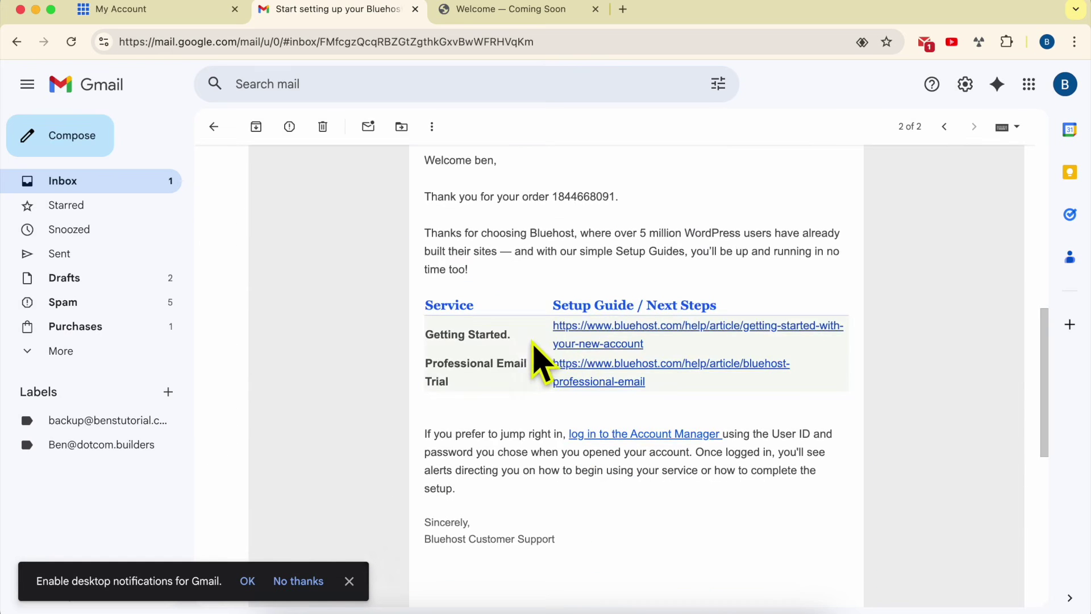
scroll(534, 361, "down", 1)
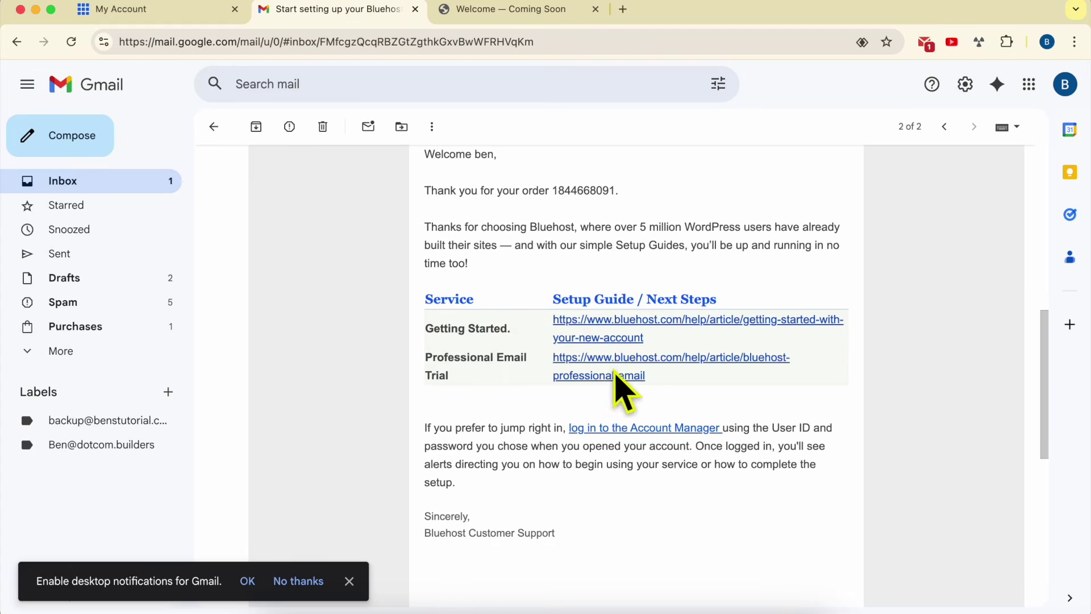
scroll(329, 295, "up", 5)
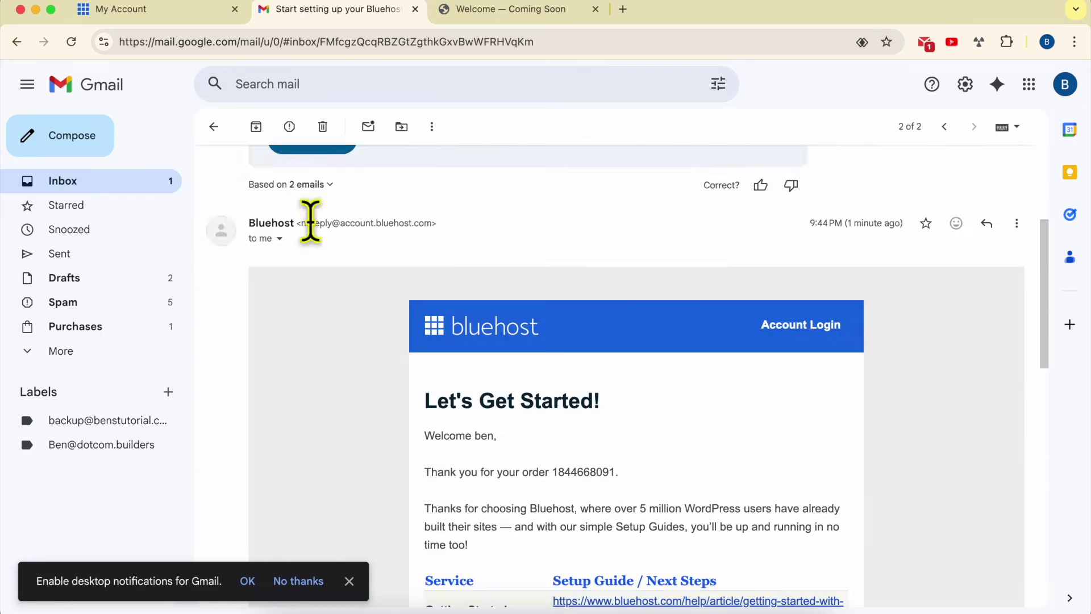
left_click(215, 128)
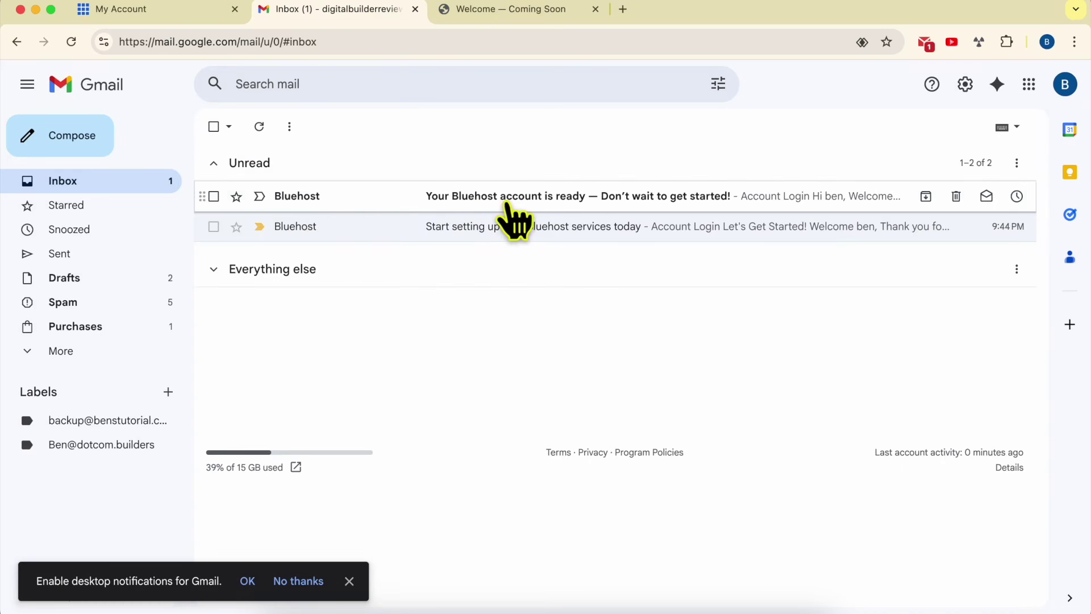
Open the 'Your Bluehost account is ready' email and follow its 'Log in here' link.
left_click(529, 199)
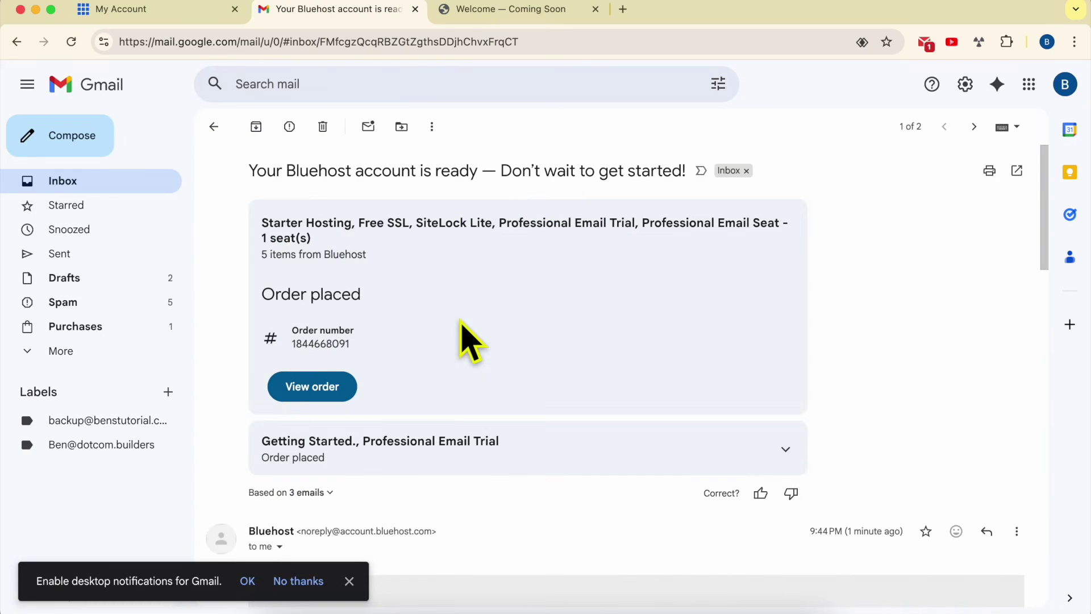
scroll(462, 336, "down", 5)
scroll(469, 341, "down", 2)
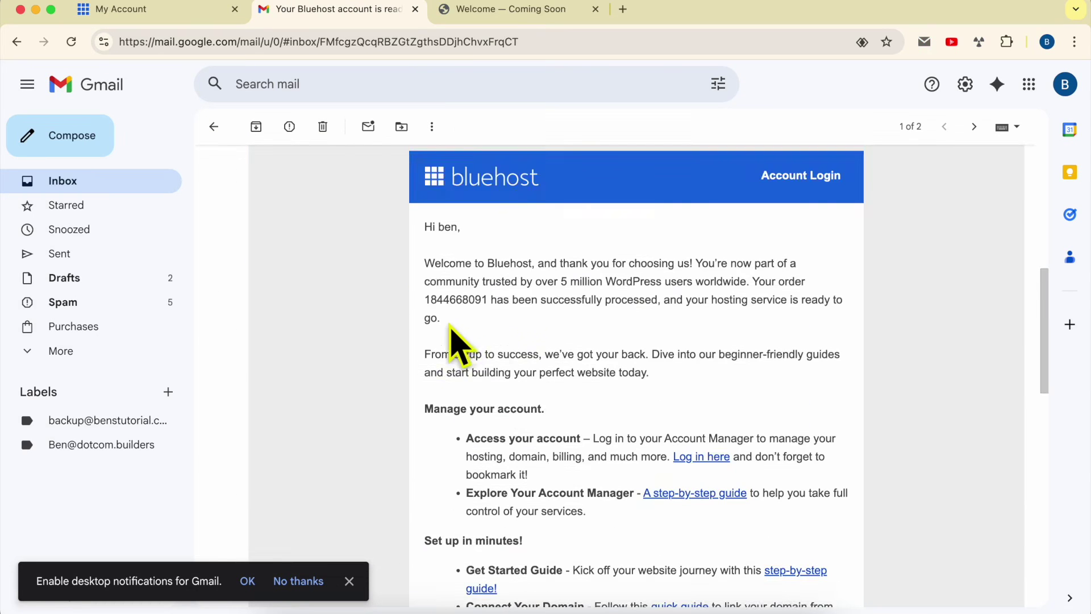
scroll(515, 329, "down", 2)
scroll(526, 346, "down", 2)
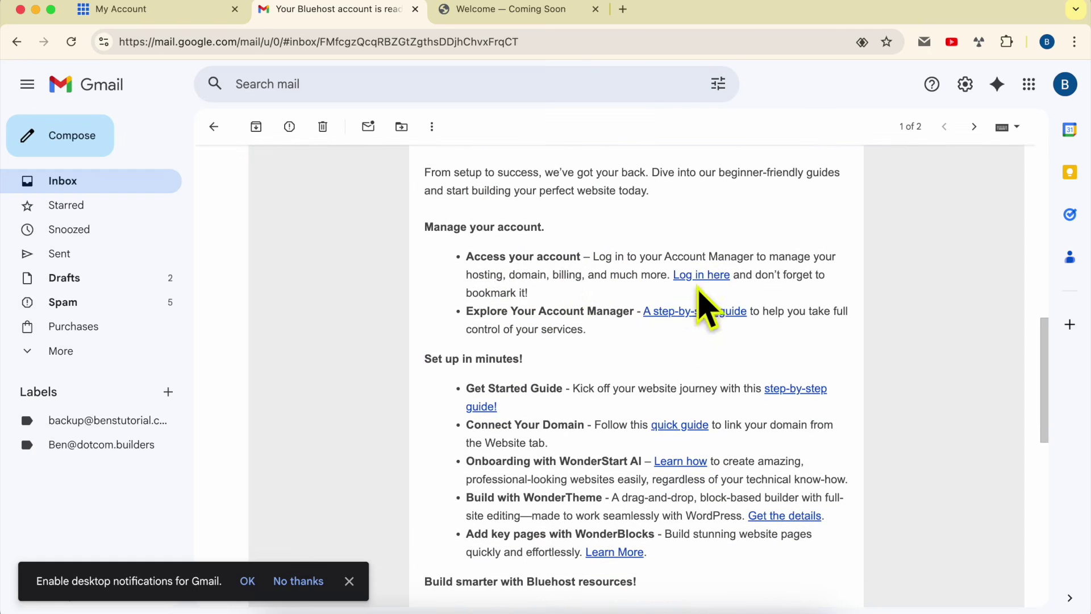
left_click(700, 276)
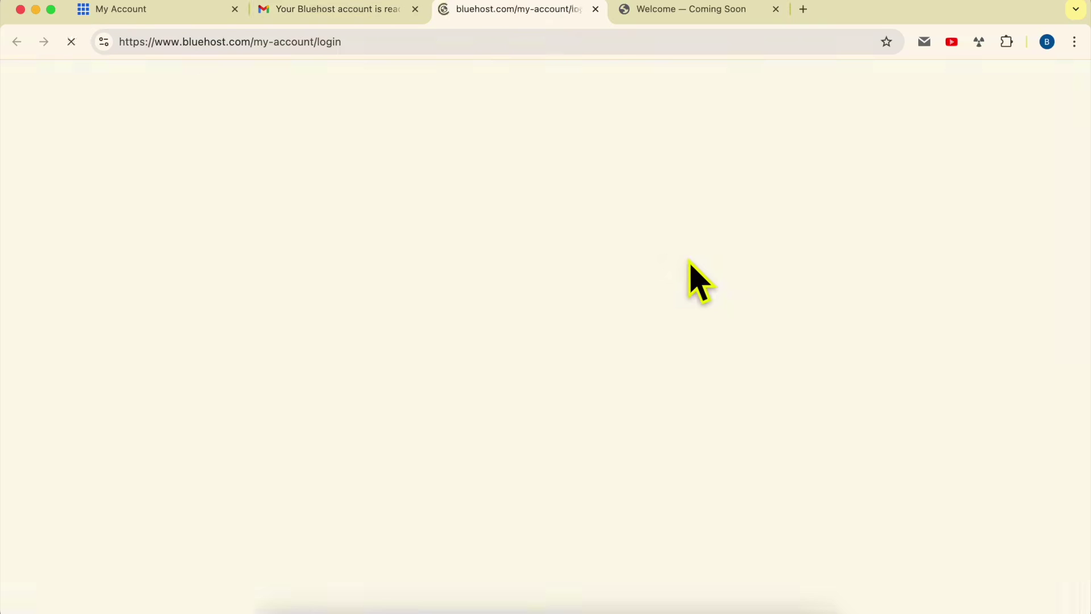